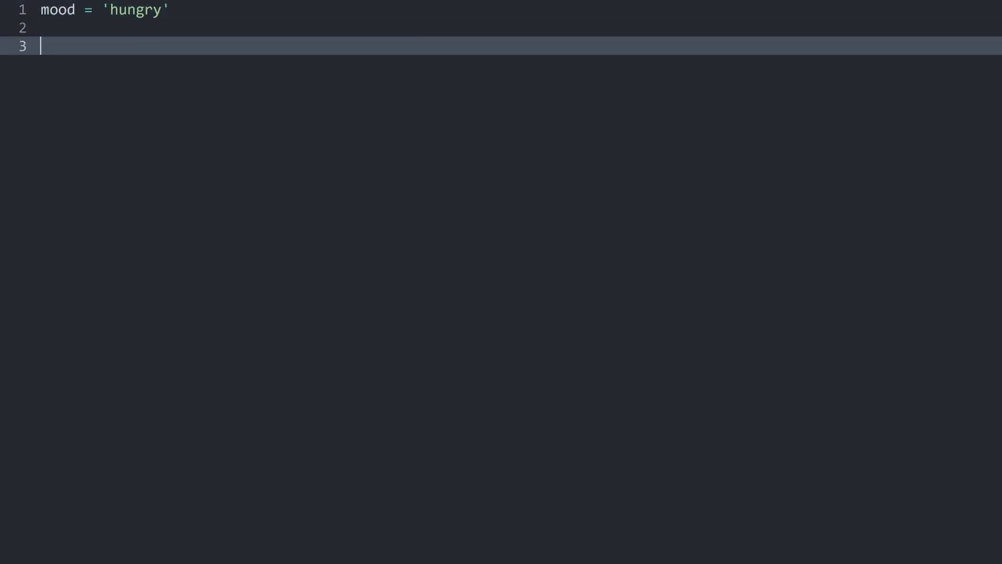
{"action": "type", "text": "if "}
{"action": "type", "text": "moo"}
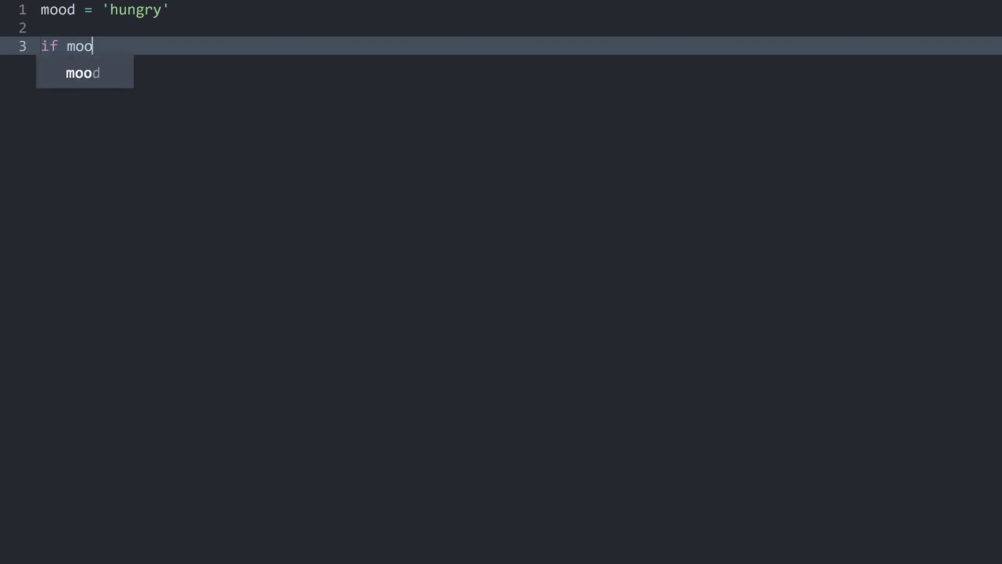
{"action": "type", "text": "d == 'hugnr"}
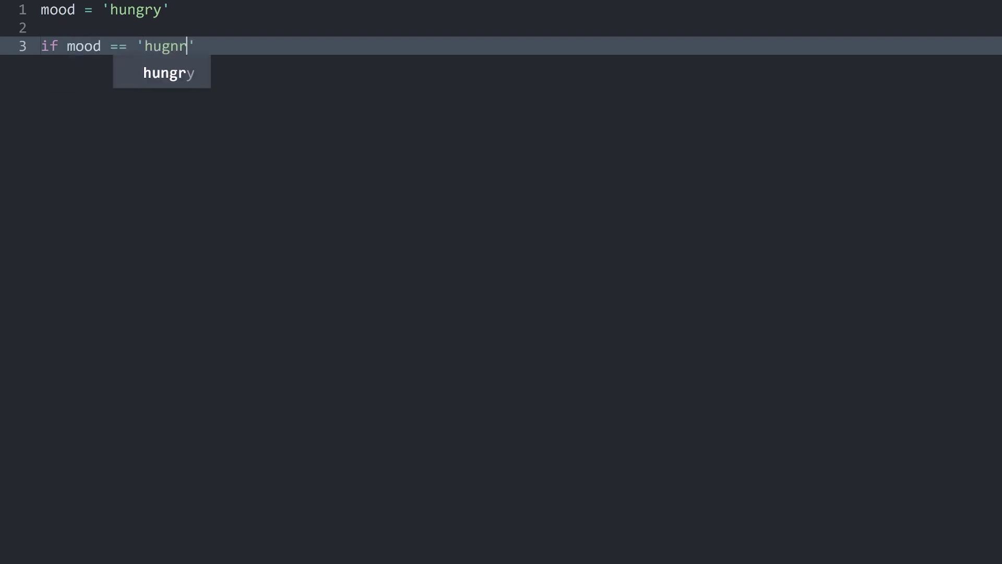
Step: Write if mood == 'hungry': print('get some food') and run it to see get some food
{"action": "key", "text": "Tab"}
{"action": "key", "text": "Right"}
{"action": "type", "text": ":"}
{"action": "key", "text": "Return"}
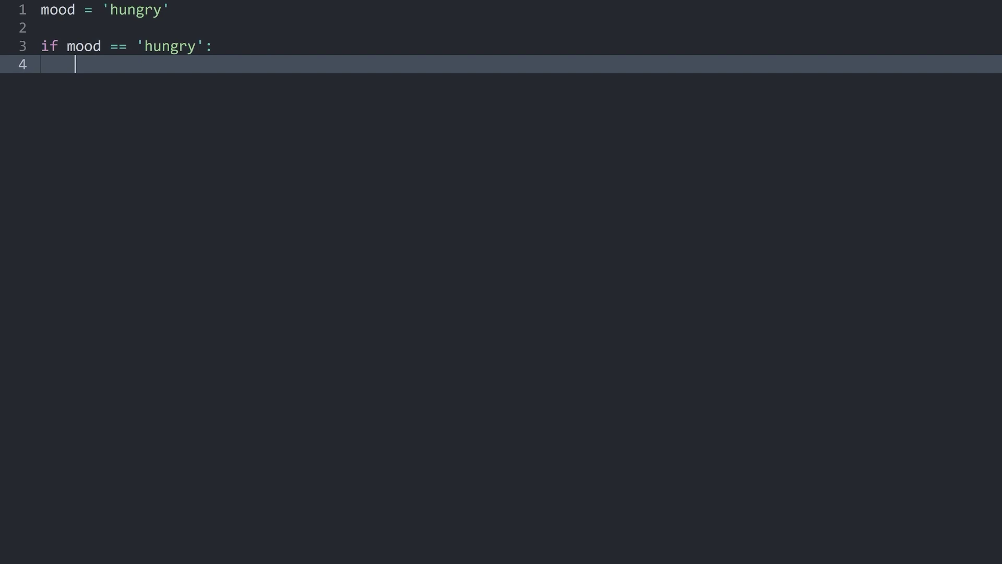
{"action": "type", "text": "print('"}
{"action": "type", "text": "get some food"}
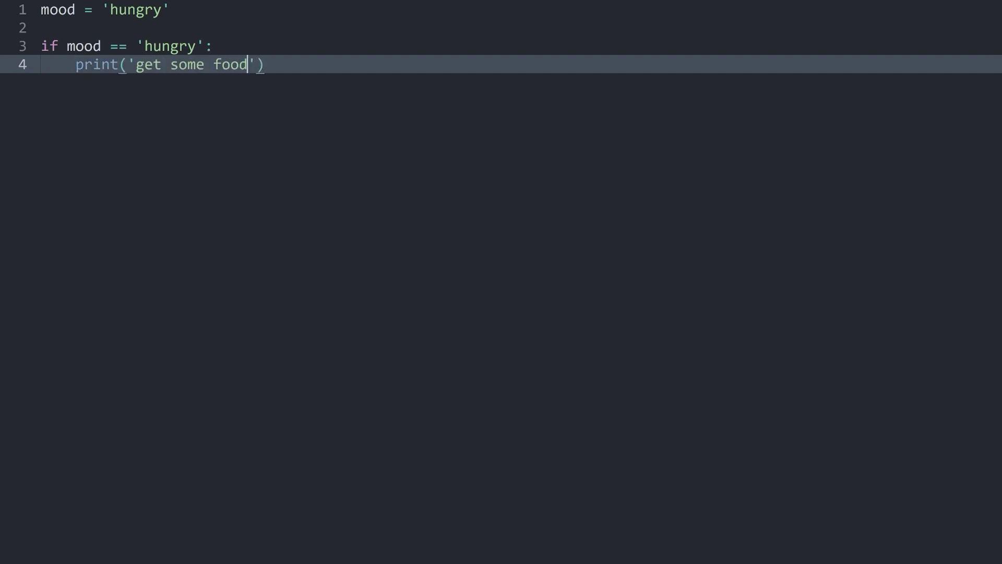
{"action": "key", "text": "End"}
{"action": "key", "text": "ctrl+b"}
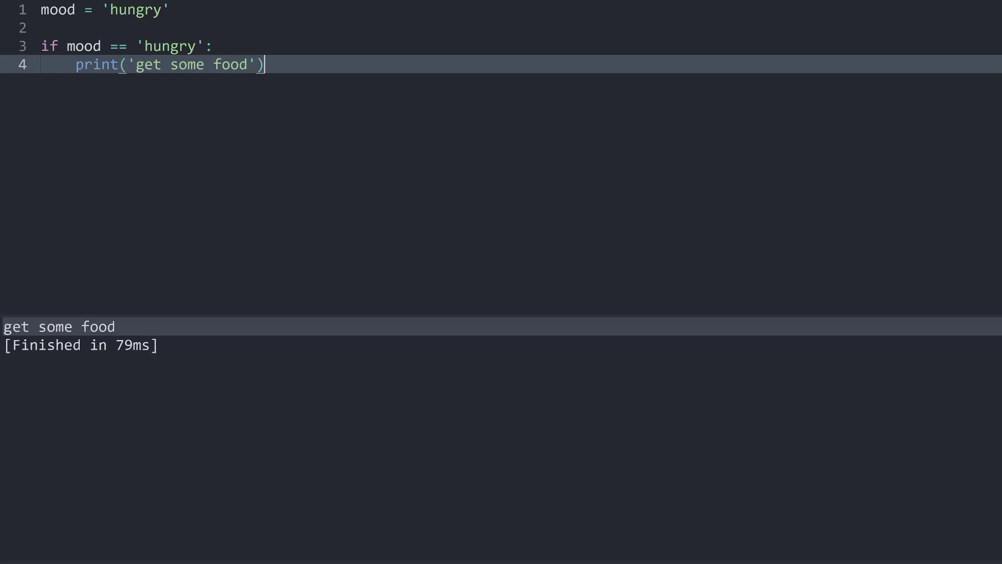
{"action": "left_click_drag", "start_coordinate": [115, 327], "coordinate": [3, 327]}
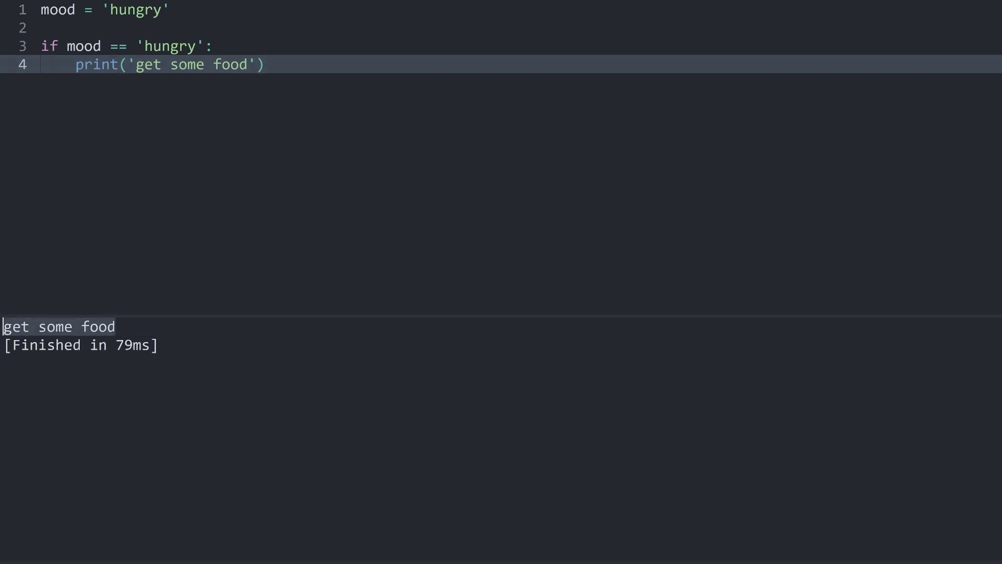
{"action": "key", "text": "Escape"}
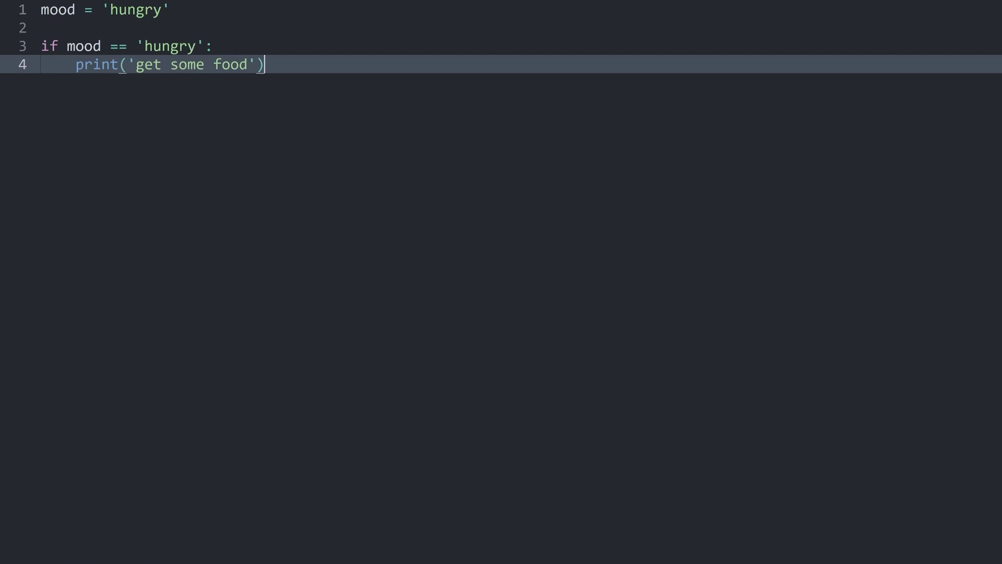
Step: Review the mood value and add blank lines below the if block
{"action": "key", "text": "Up"}
{"action": "key", "text": "Up"}
{"action": "key", "text": "Up"}
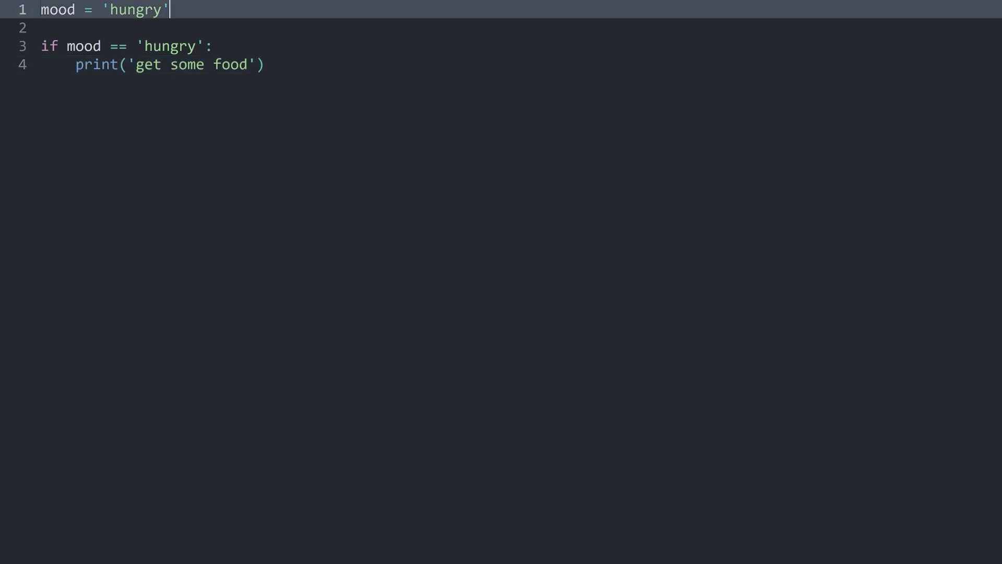
{"action": "left_click_drag", "start_coordinate": [110, 9], "coordinate": [163, 10]}
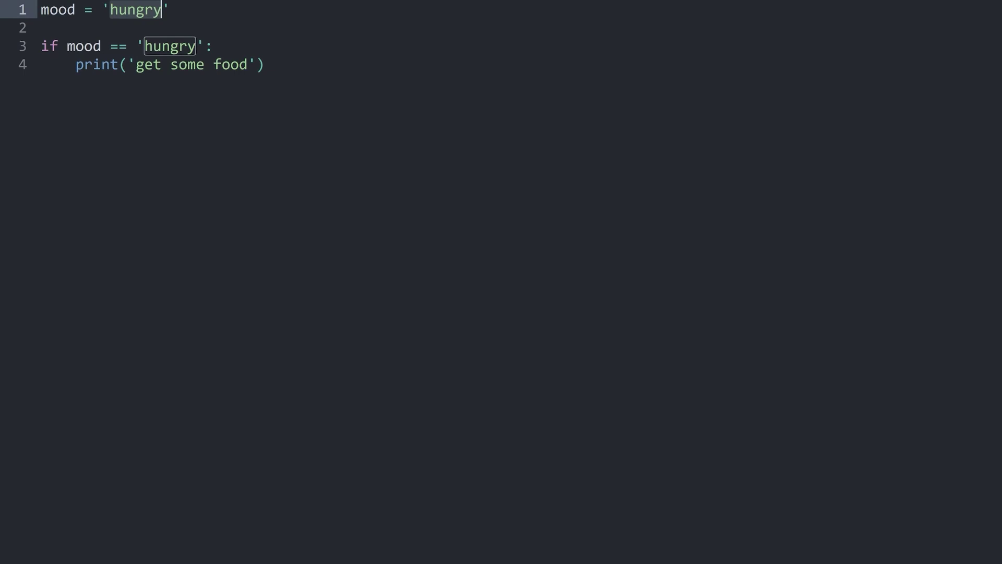
{"action": "key", "text": "ctrl+End"}
{"action": "key", "text": "Return"}
{"action": "key", "text": "BackSpace"}
{"action": "key", "text": "Return"}
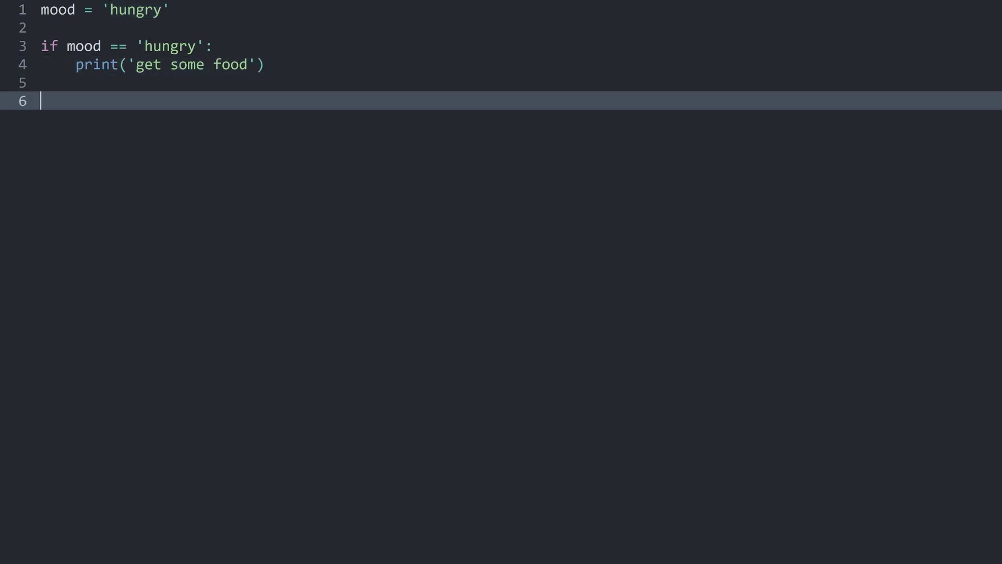
{"action": "key", "text": "Up"}
{"action": "type", "text": "elif"}
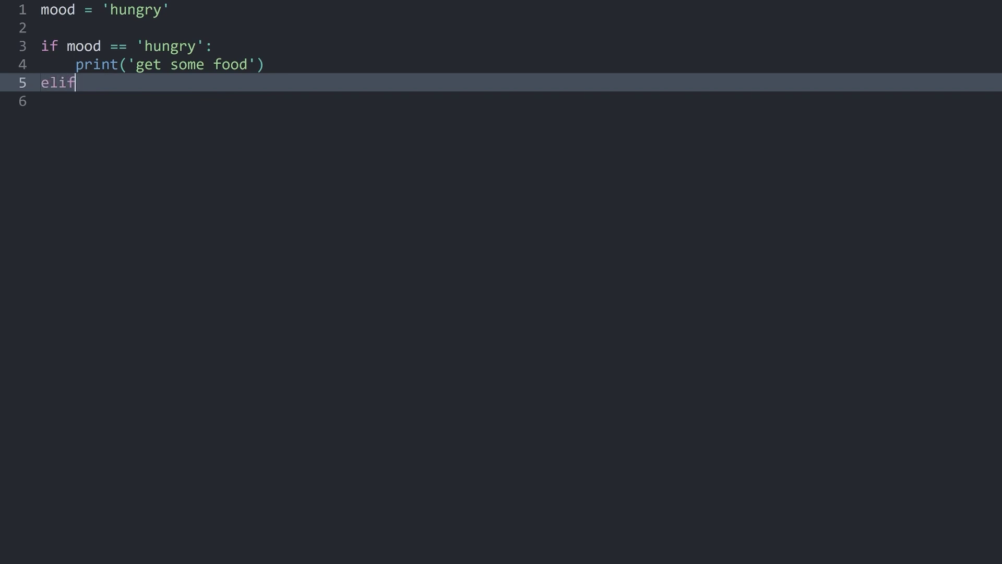
Step: Discard the begun elif and delete the whole if block, keeping only mood = 'hungry'
{"action": "key", "text": "BackSpace"}
{"action": "key", "text": "BackSpace"}
{"action": "key", "text": "BackSpace"}
{"action": "key", "text": "BackSpace"}
{"action": "key", "text": "Delete"}
{"action": "key", "text": "shift+Up"}
{"action": "key", "text": "shift+Up"}
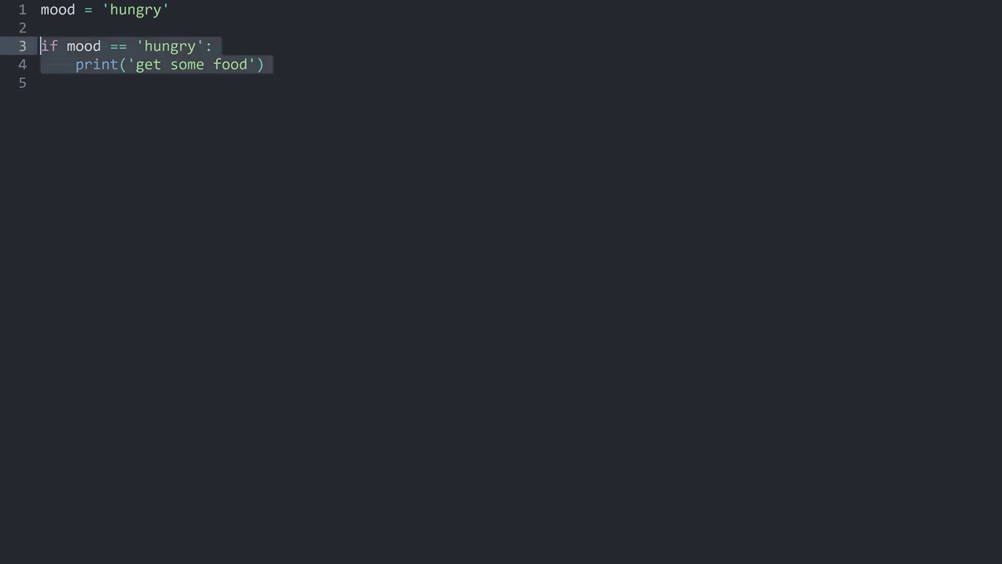
{"action": "key", "text": "BackSpace"}
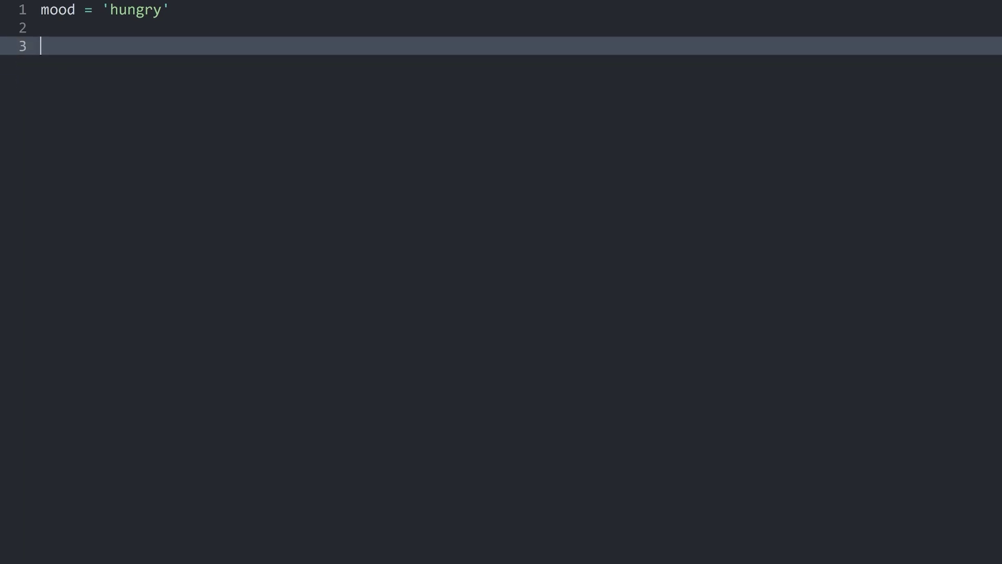
{"action": "type", "text": "match "}
{"action": "type", "text": "mood"}
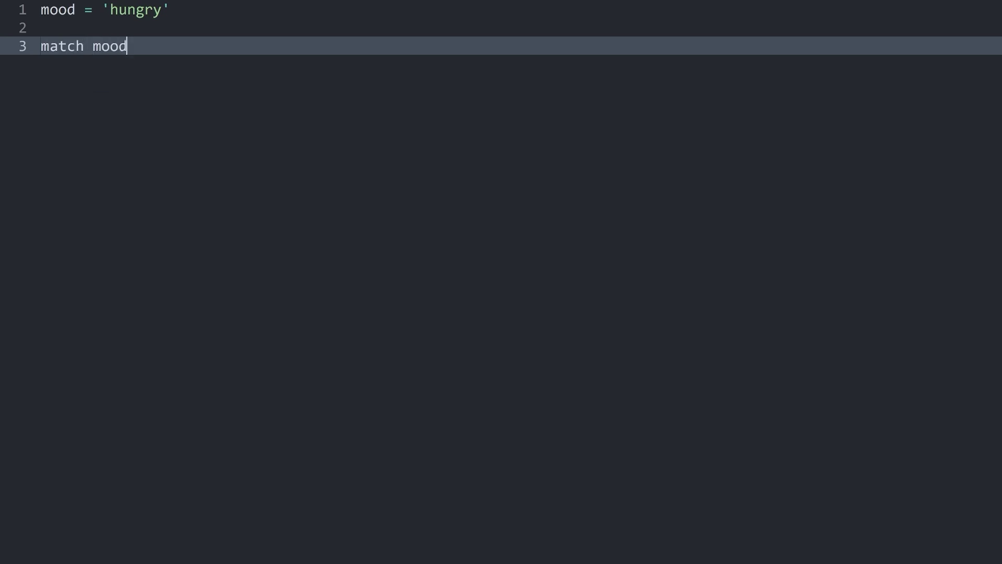
{"action": "type", "text": ":"}
Step: Write match mood: with case 'hungry' printing 'get some food' and run it
{"action": "key", "text": "Return"}
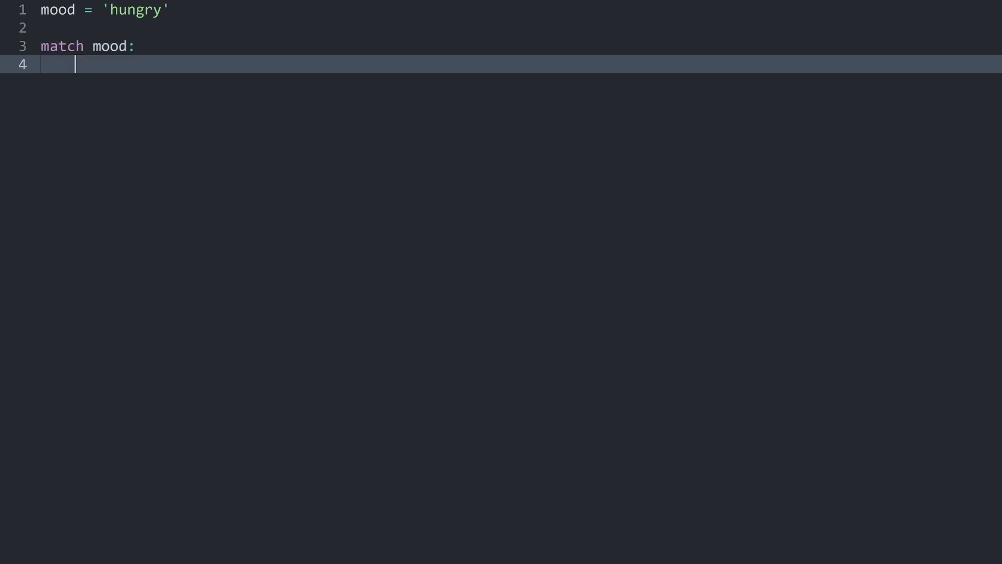
{"action": "type", "text": "cas"}
{"action": "type", "text": "e"}
{"action": "key", "text": "Up"}
{"action": "key", "text": "ctrl+Left"}
{"action": "key", "text": "ctrl+Right"}
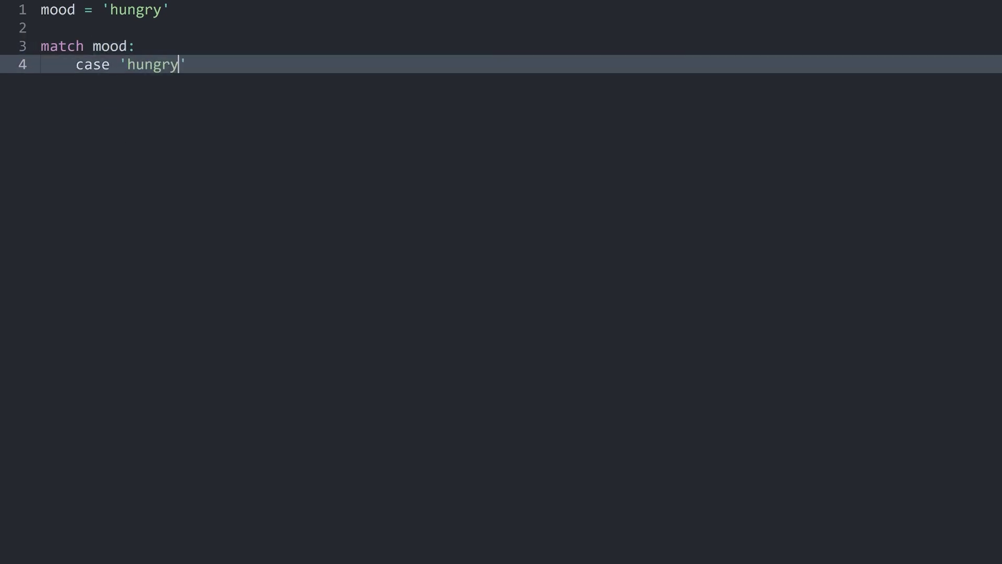
{"action": "key", "text": "Right"}
{"action": "type", "text": ":"}
{"action": "key", "text": "Return"}
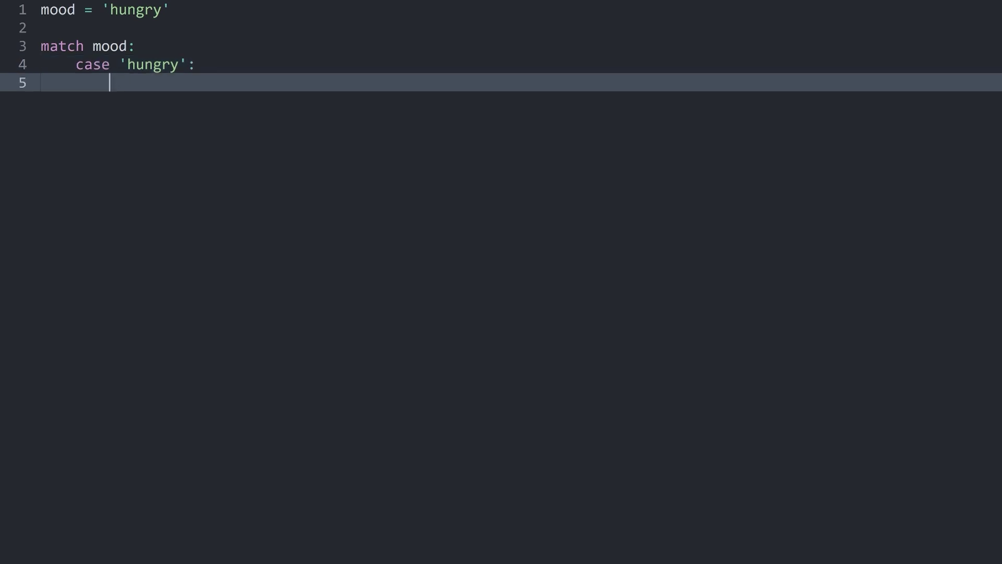
{"action": "type", "text": "print("}
{"action": "type", "text": "'"}
{"action": "type", "text": "get some food"}
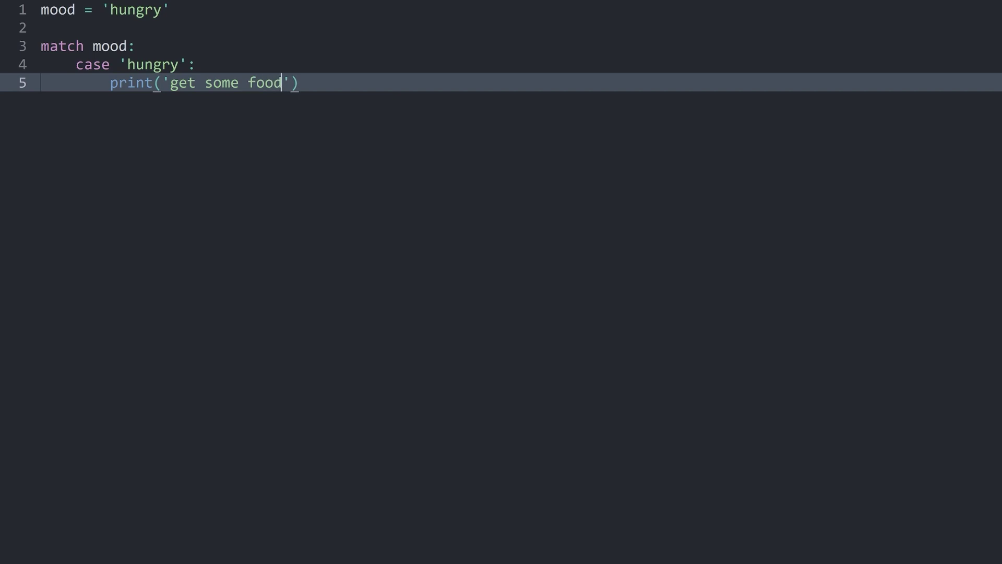
{"action": "key", "text": "ctrl+b"}
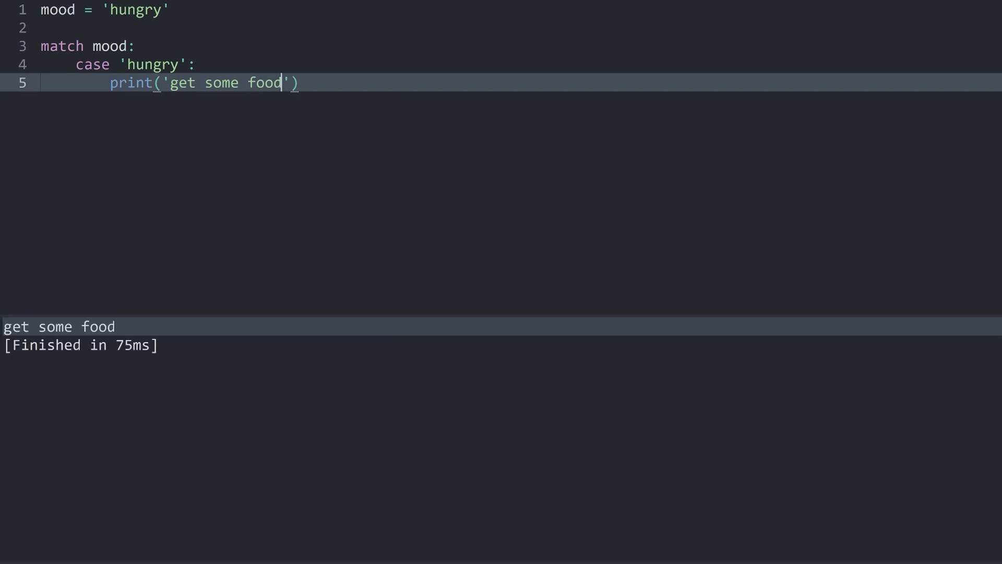
Step: Add case 'thirsty' printing 'get some water', duplicating the food print line
{"action": "key", "text": "Escape"}
{"action": "key", "text": "End"}
{"action": "key", "text": "shift+Up"}
{"action": "key", "text": "shift+Home"}
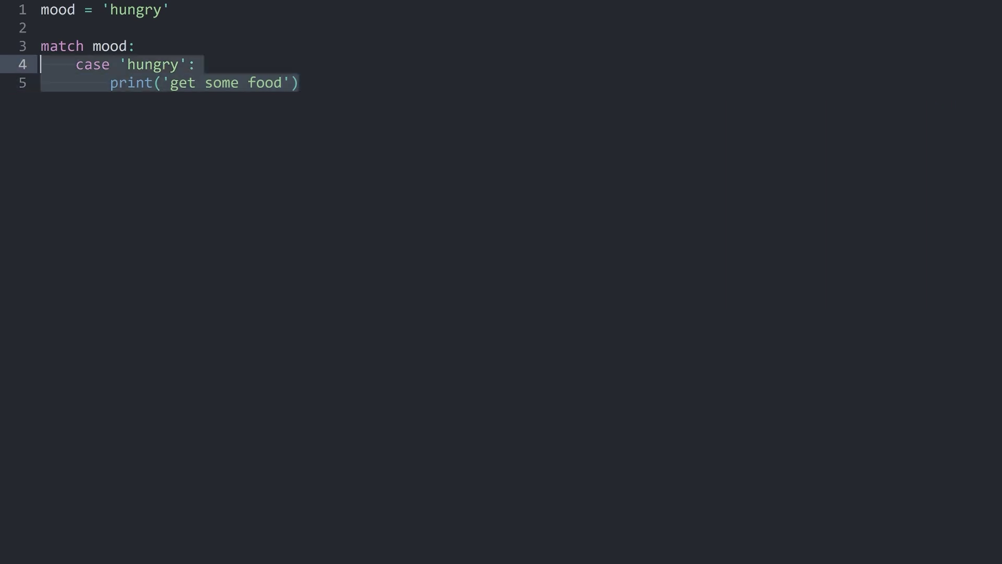
{"action": "key", "text": "shift+Up"}
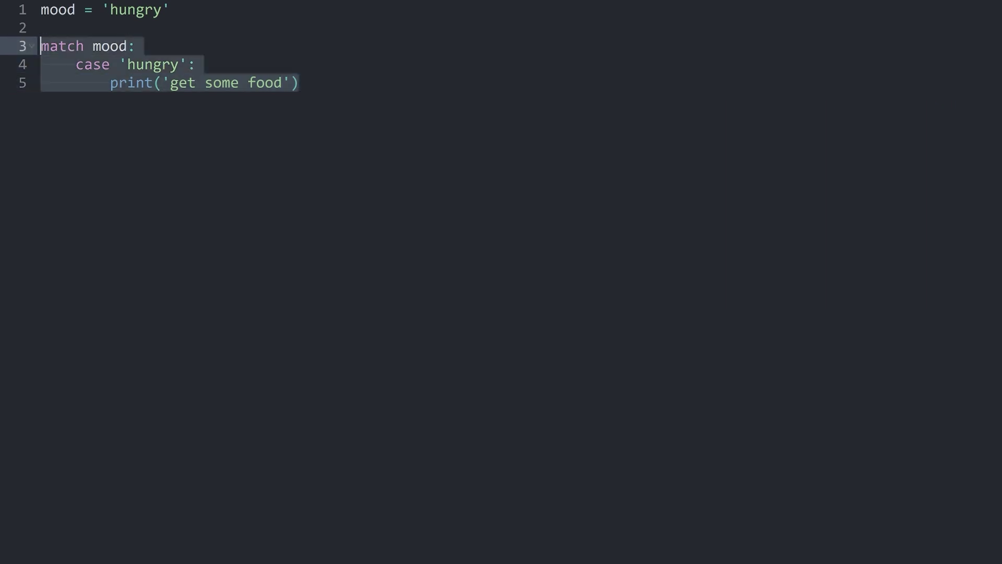
{"action": "key", "text": "Right"}
{"action": "key", "text": "Return"}
{"action": "key", "text": "BackSpace"}
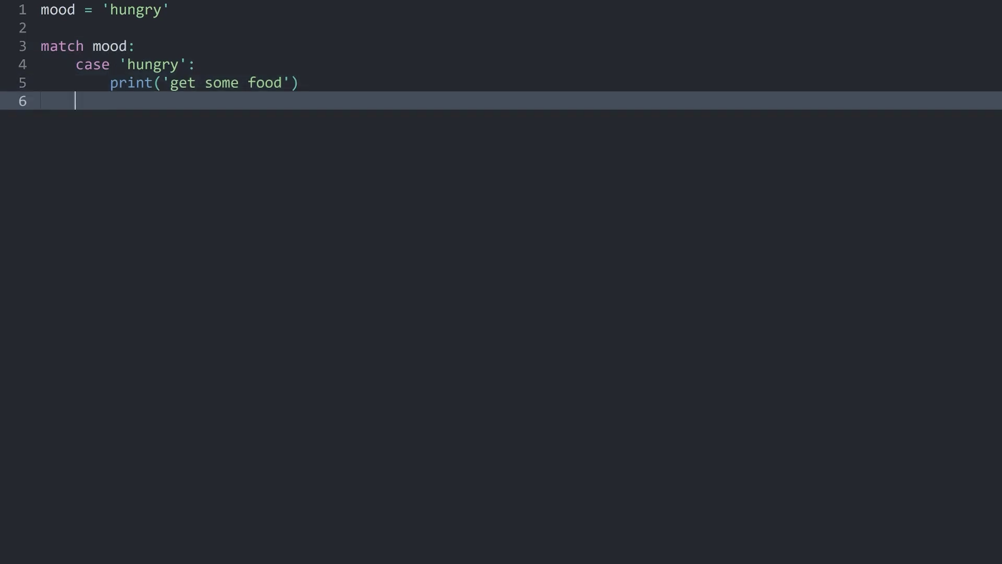
{"action": "type", "text": "case '"}
{"action": "type", "text": "thir"}
{"action": "type", "text": "sty'"}
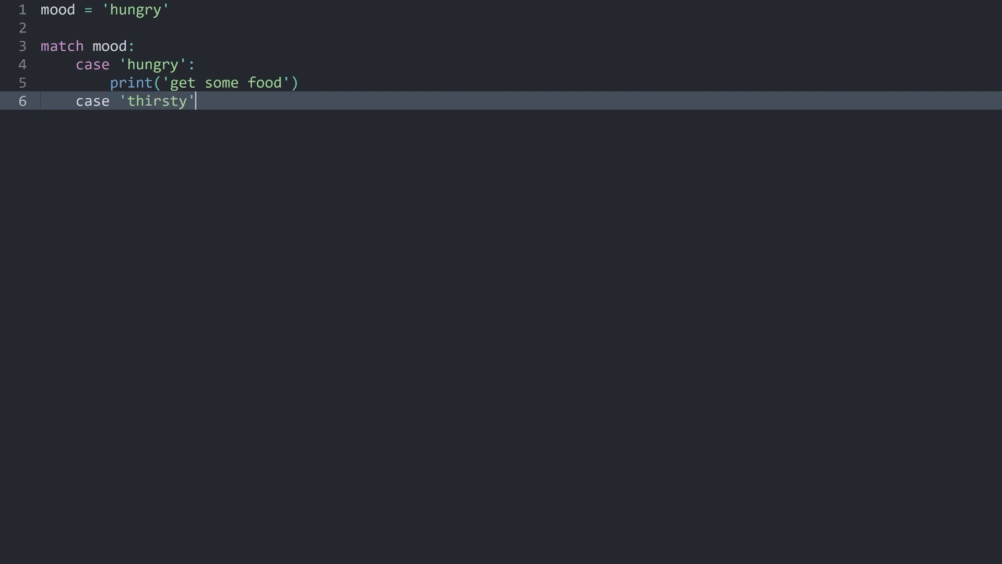
{"action": "type", "text": ":"}
{"action": "key", "text": "Return"}
{"action": "key", "text": "Up"}
{"action": "key", "text": "Up"}
{"action": "key", "text": "shift+alt+Down"}
{"action": "key", "text": "alt+Down"}
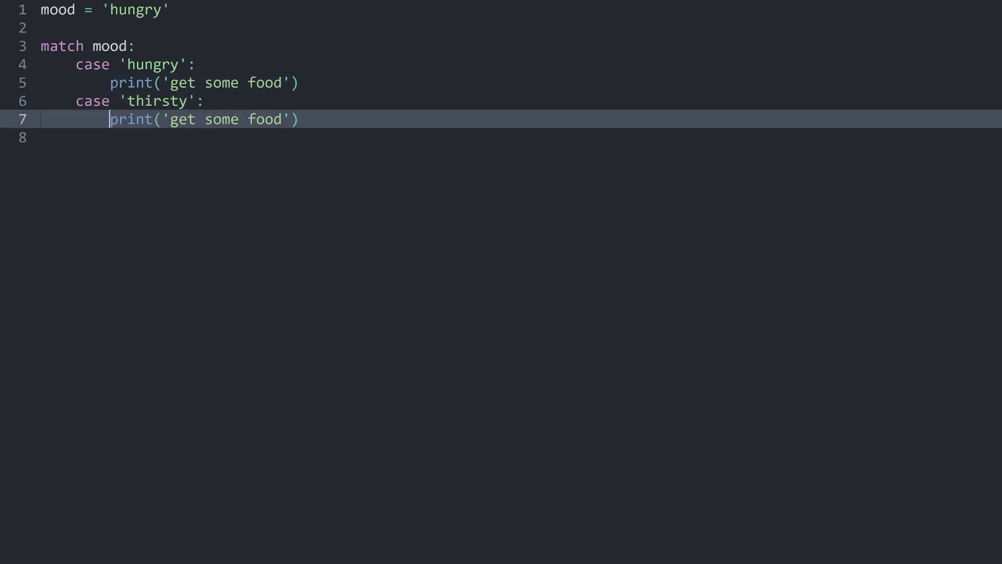
{"action": "key", "text": "ctrl+Right"}
{"action": "key", "text": "ctrl+Right"}
{"action": "key", "text": "ctrl+Right"}
{"action": "key", "text": "ctrl+Right"}
{"action": "key", "text": "ctrl+shift+Left"}
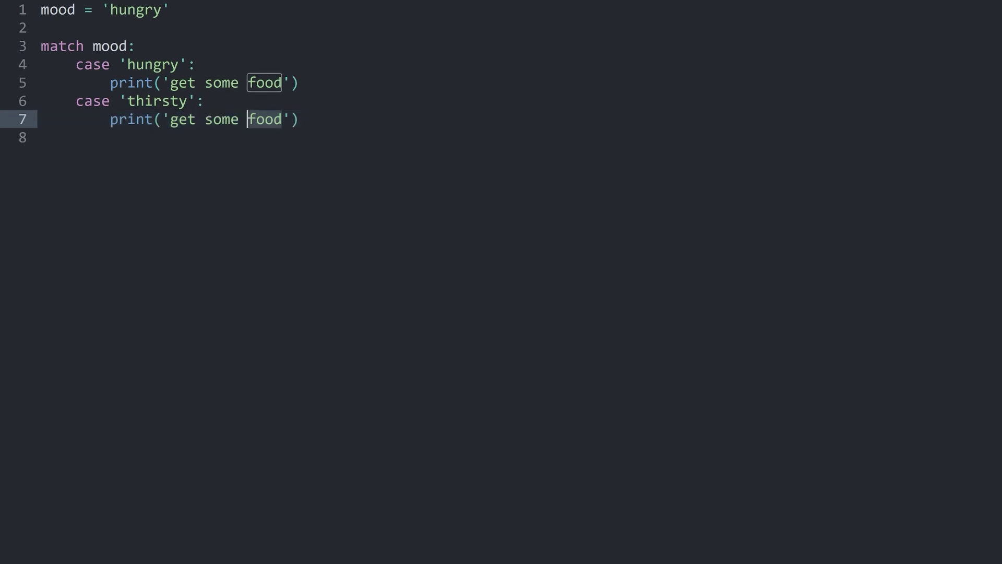
{"action": "type", "text": "water"}
{"action": "key", "text": "End"}
Step: Add case 'tired' printing a get some sleep message
{"action": "key", "text": "Return"}
{"action": "key", "text": "BackSpace"}
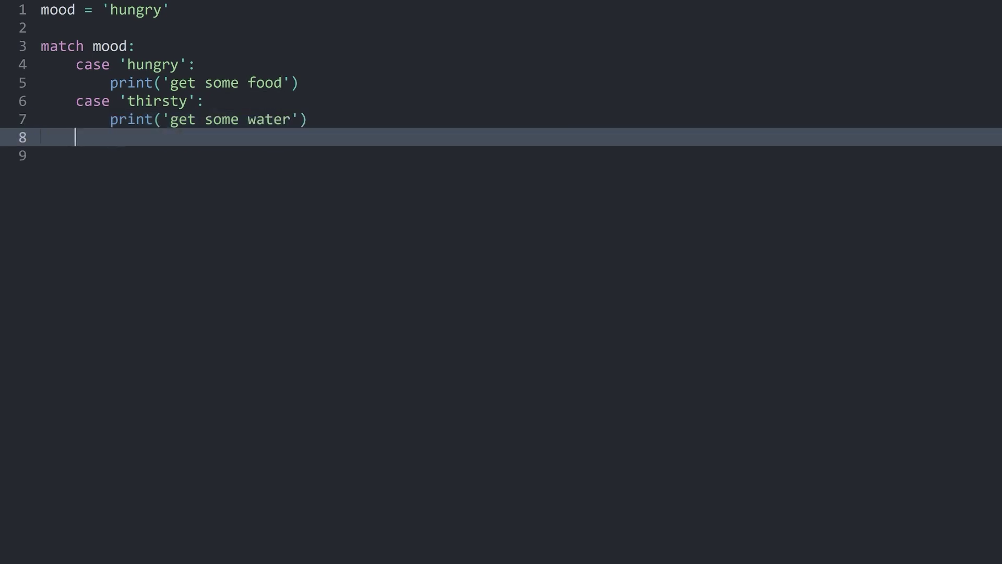
{"action": "type", "text": "cse"}
{"action": "key", "text": "Escape"}
{"action": "key", "text": "Left"}
{"action": "key", "text": "Left"}
{"action": "type", "text": "a"}
{"action": "key", "text": "End"}
{"action": "type", "text": "' tired"}
{"action": "key", "text": "ctrl+Left"}
{"action": "key", "text": "Left"}
{"action": "key", "text": "Delete"}
{"action": "key", "text": "End"}
{"action": "type", "text": ":"}
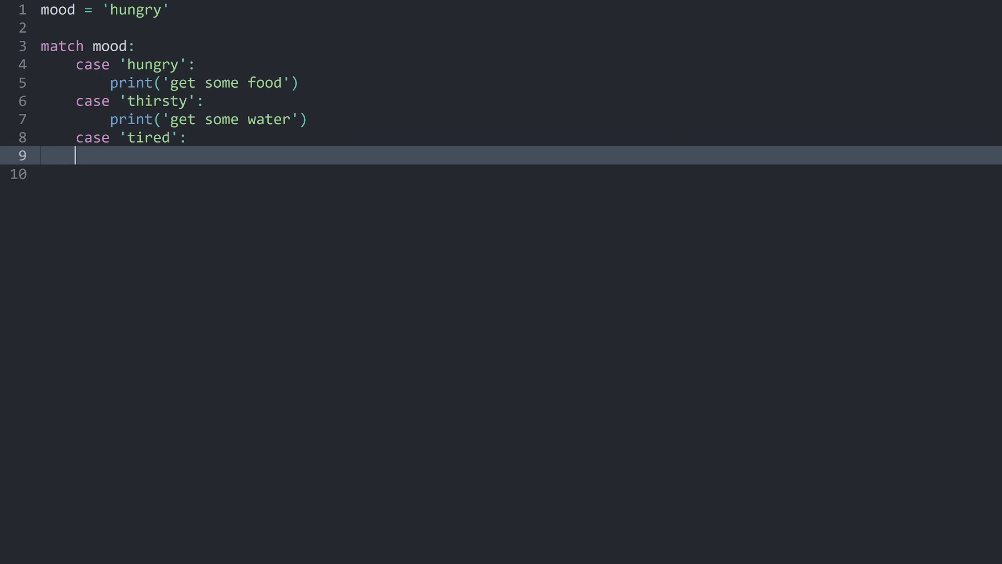
{"action": "key", "text": "Tab"}
{"action": "type", "text": "print"}
{"action": "type", "text": "('"}
{"action": "type", "text": "get some sleep"}
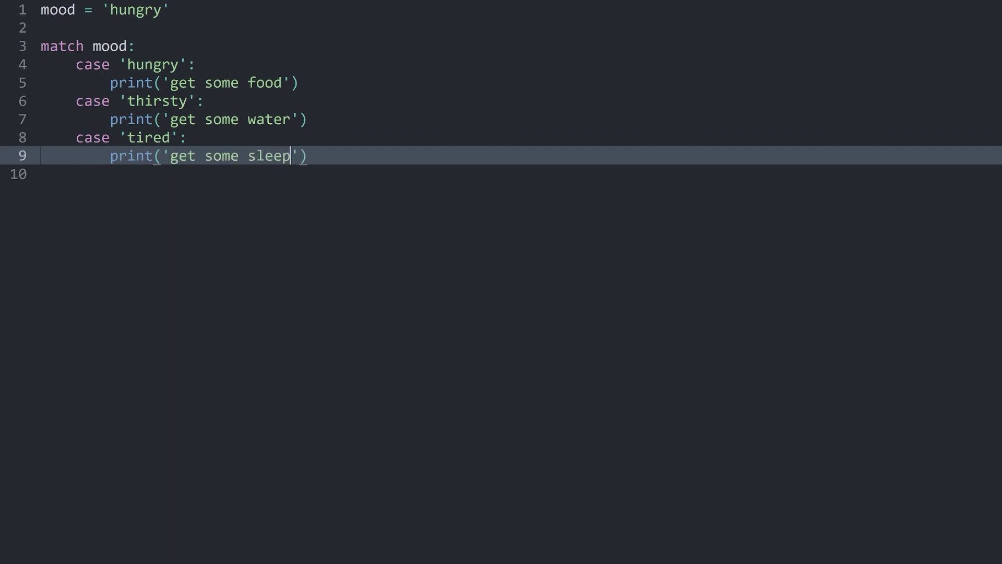
Step: Set mood to 'thirsty' and run the script, printing get some water
{"action": "double_click", "coordinate": [135, 10]}
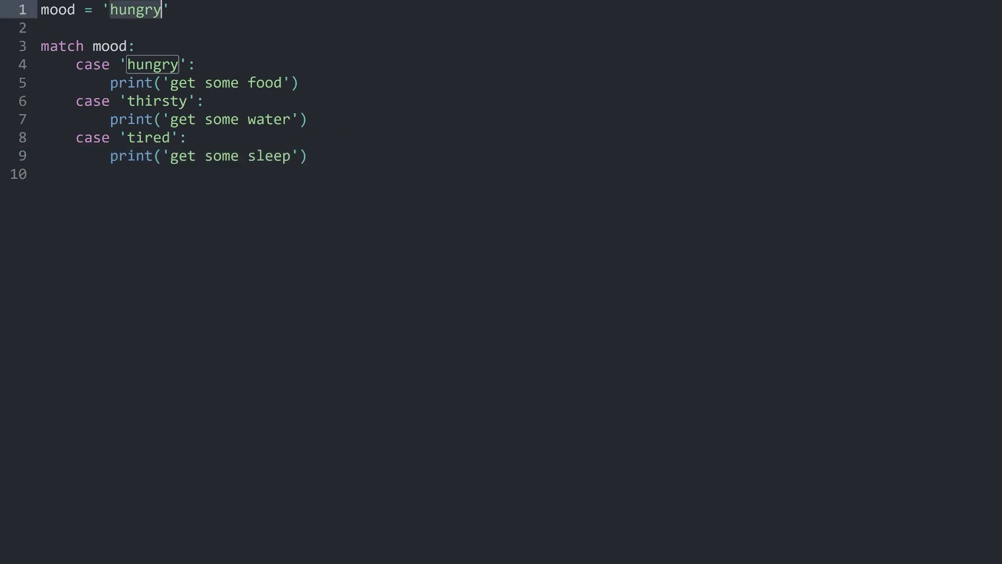
{"action": "type", "text": "thirtsty"}
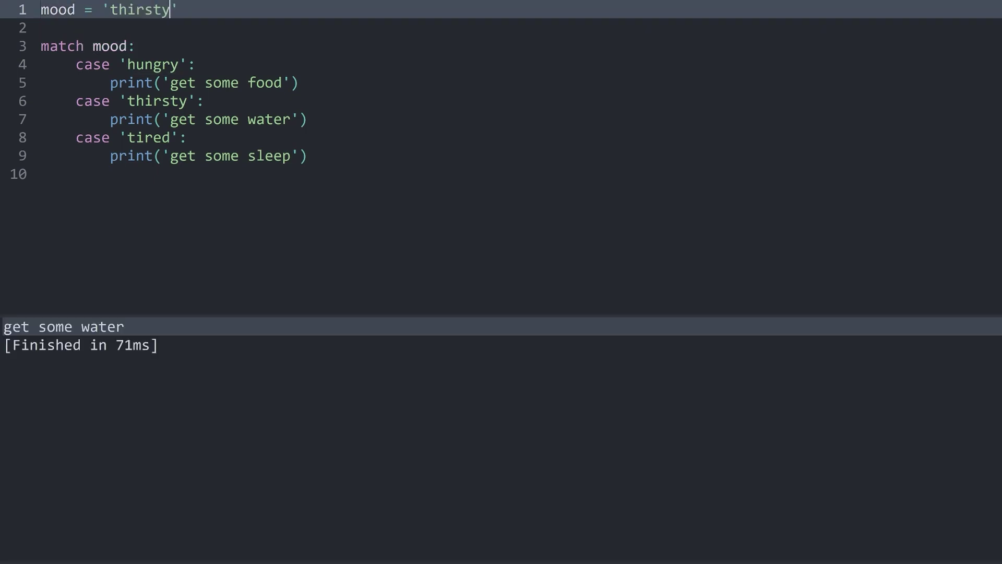
{"action": "key", "text": "Escape"}
{"action": "key", "text": "Down"}
{"action": "key", "text": "Down"}
{"action": "key", "text": "Down"}
{"action": "key", "text": "End"}
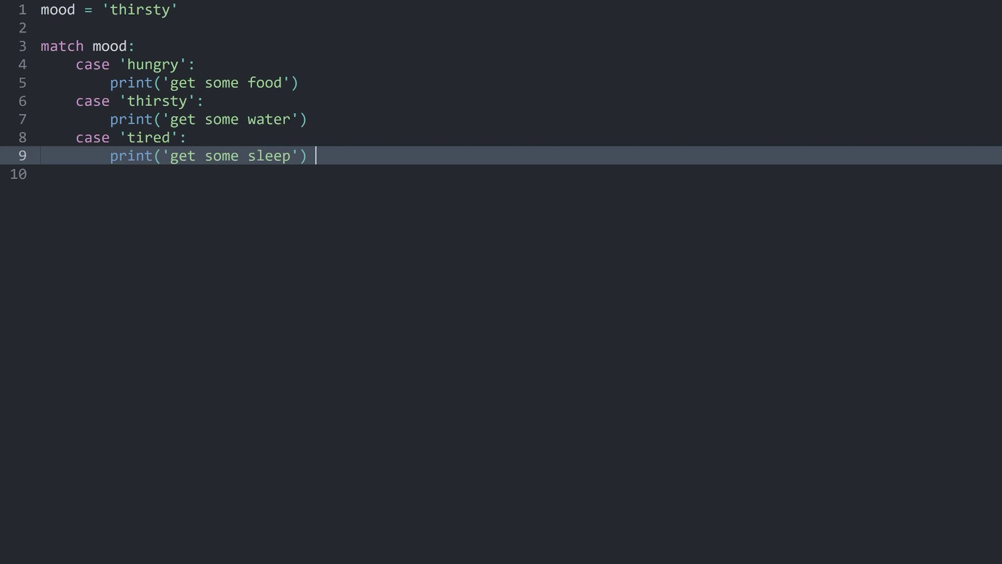
{"action": "key", "text": "BackSpace"}
{"action": "key", "text": "Return"}
Step: Add a wildcard case _ printing 'any other mood' after the three specific cases
{"action": "key", "text": "BackSpace"}
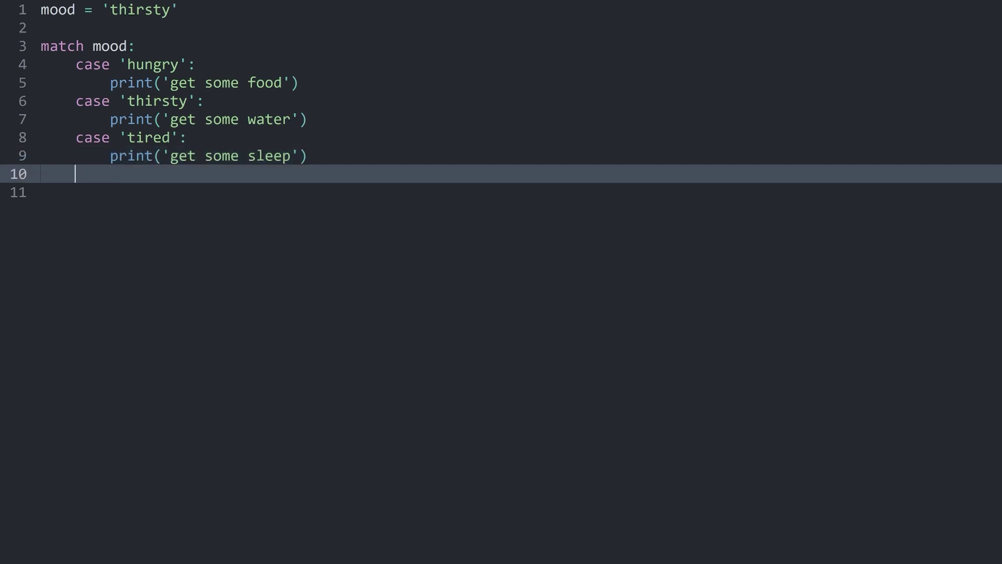
{"action": "type", "text": "case "}
{"action": "type", "text": "_:"}
{"action": "key", "text": "Return"}
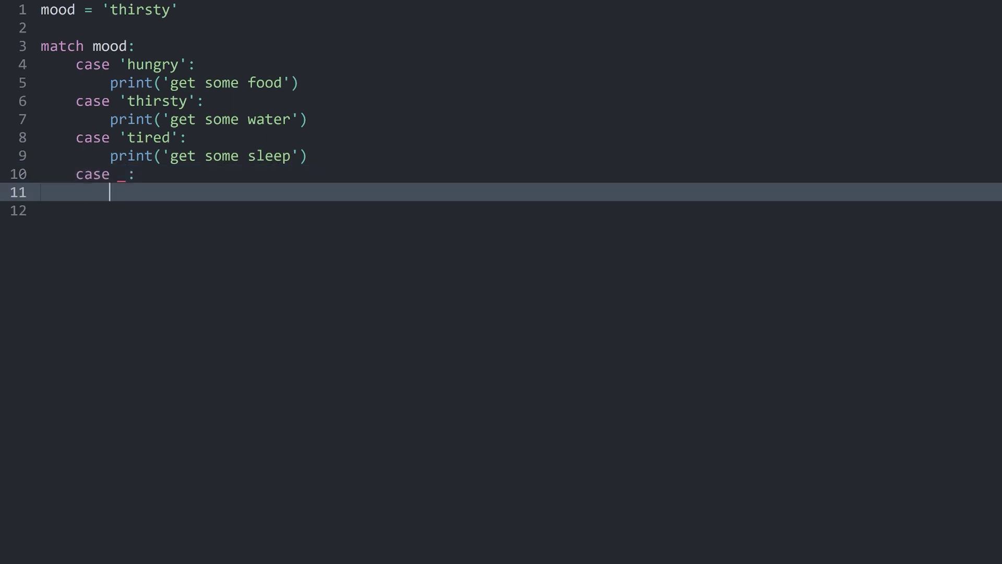
{"action": "type", "text": "print('"}
{"action": "type", "text": "any other "}
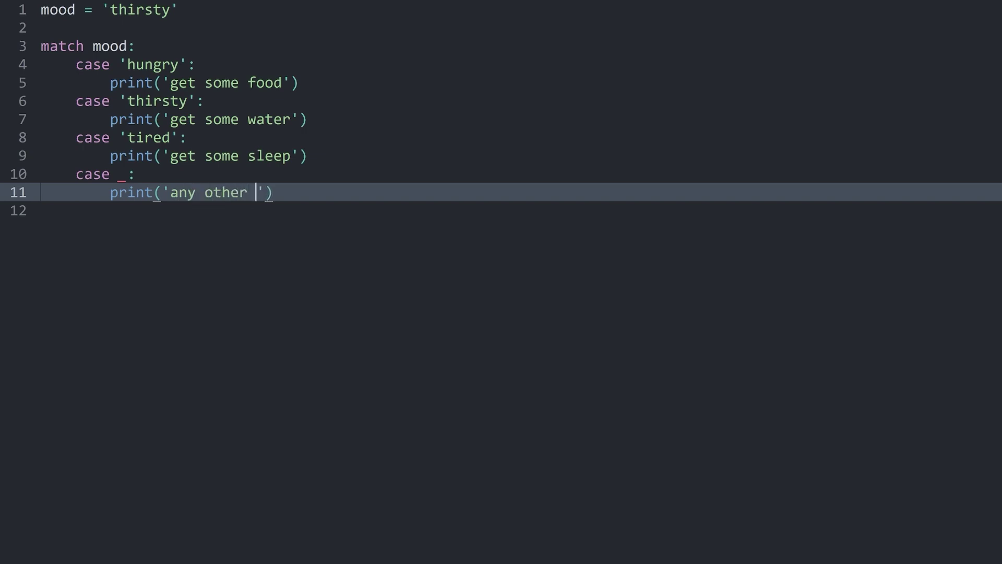
{"action": "type", "text": "moodo"}
{"action": "key", "text": "BackSpace"}
{"action": "key", "text": "Up"}
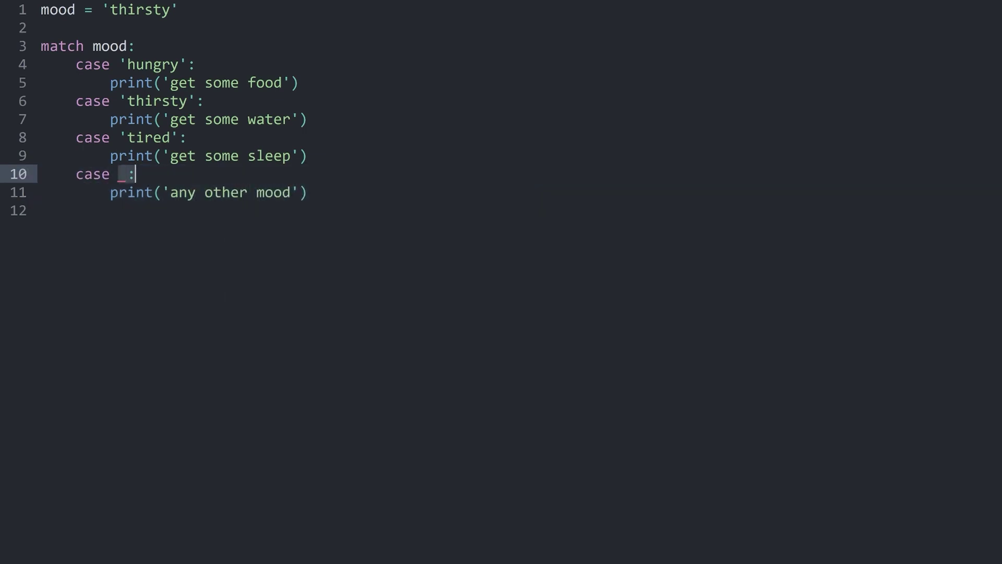
{"action": "key", "text": "Up"}
{"action": "key", "text": "shift+Up"}
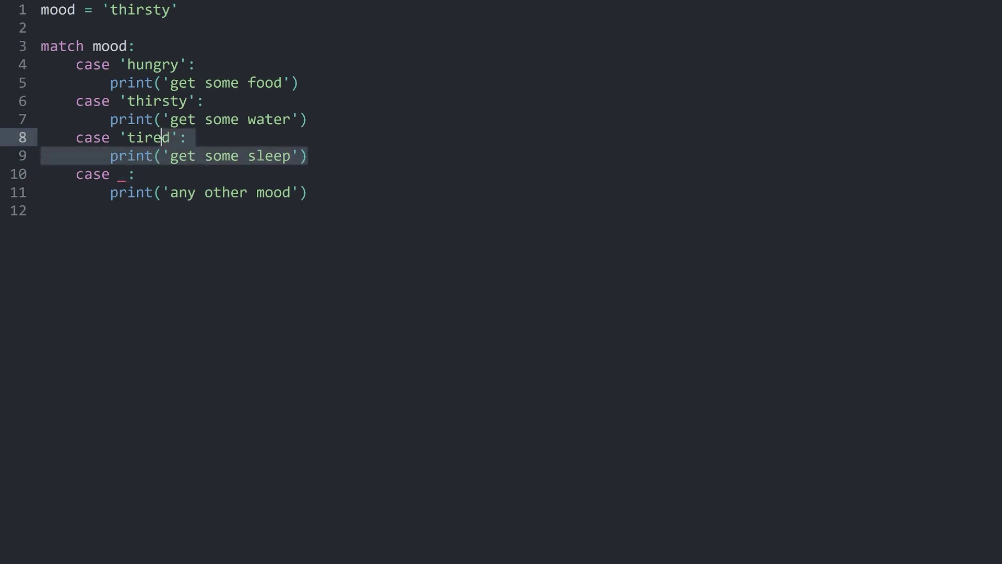
{"action": "key", "text": "shift+Up"}
{"action": "key", "text": "shift+Up"}
{"action": "key", "text": "shift+Up"}
{"action": "key", "text": "shift+Home"}
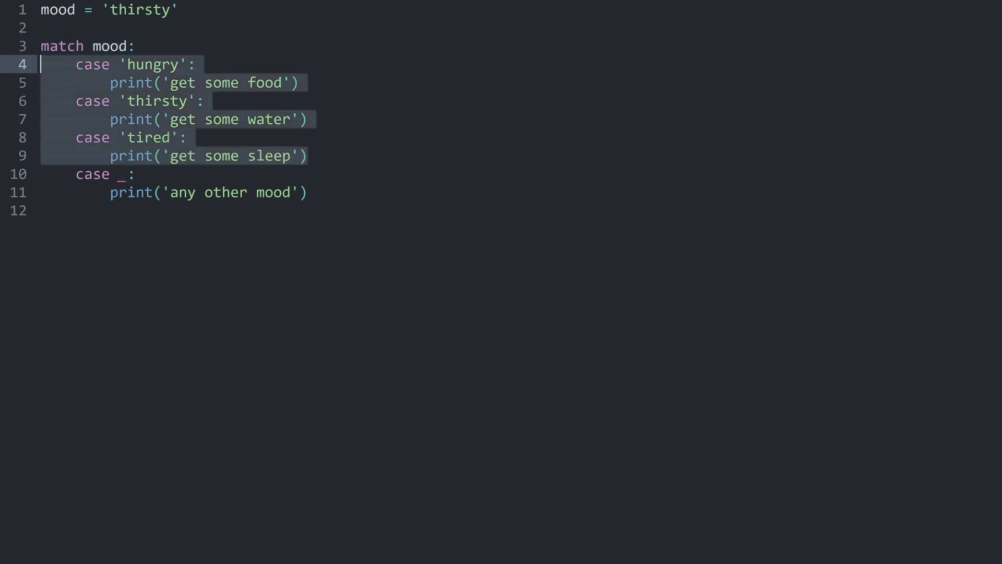
Step: Change mood to 'bored' and run the script, which prints any other mood
{"action": "double_click", "coordinate": [140, 10]}
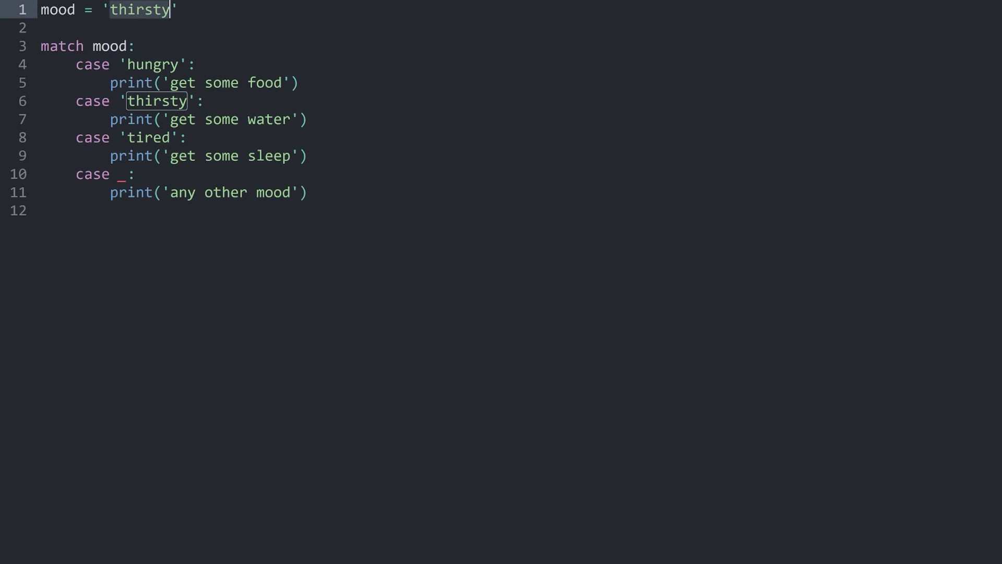
{"action": "key", "text": "BackSpace"}
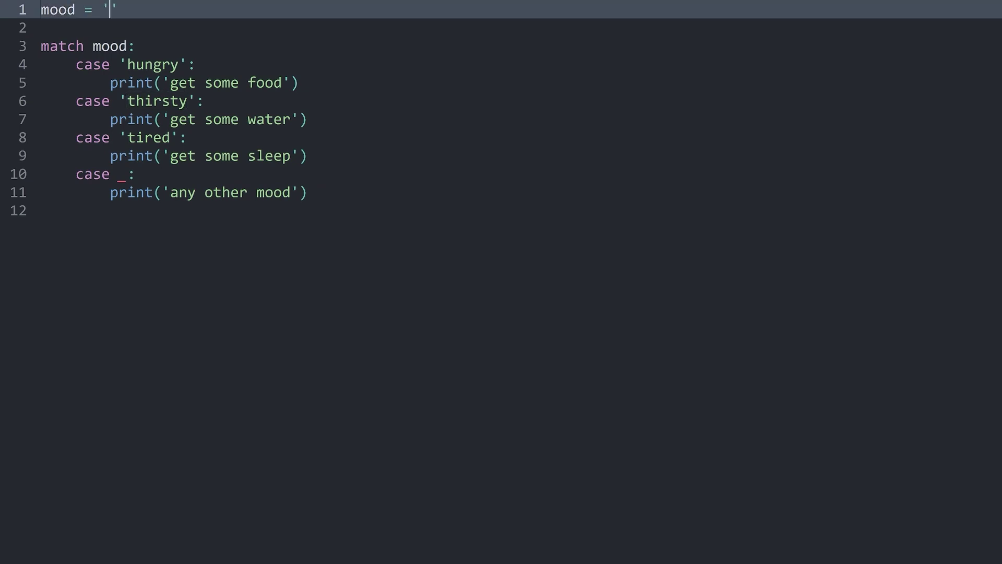
{"action": "type", "text": "bored"}
{"action": "key", "text": "Down"}
{"action": "key", "text": "Down"}
{"action": "key", "text": "Down"}
{"action": "key", "text": "Down"}
{"action": "key", "text": "Down"}
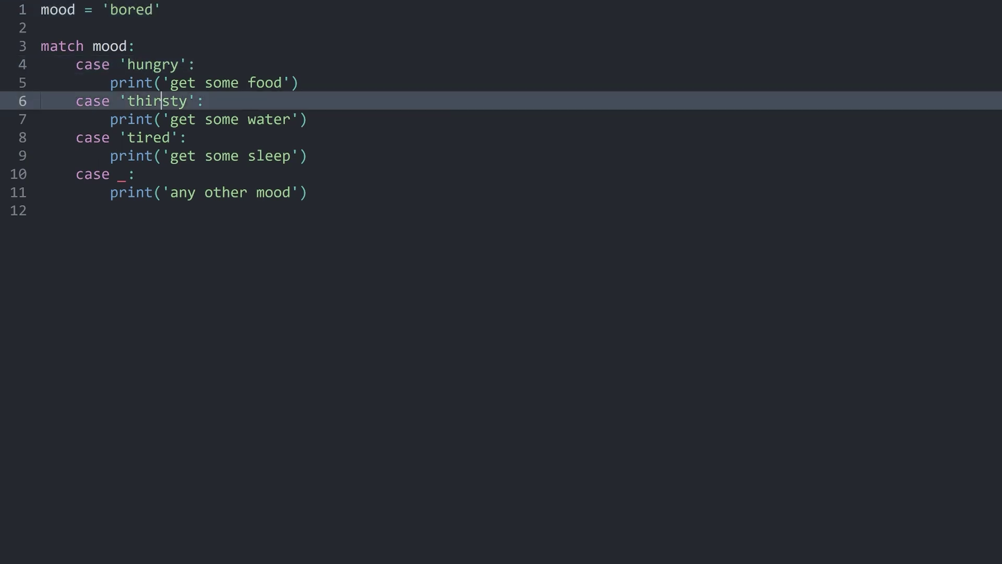
{"action": "key", "text": "Down"}
{"action": "key", "text": "Down"}
{"action": "key", "text": "ctrl+b"}
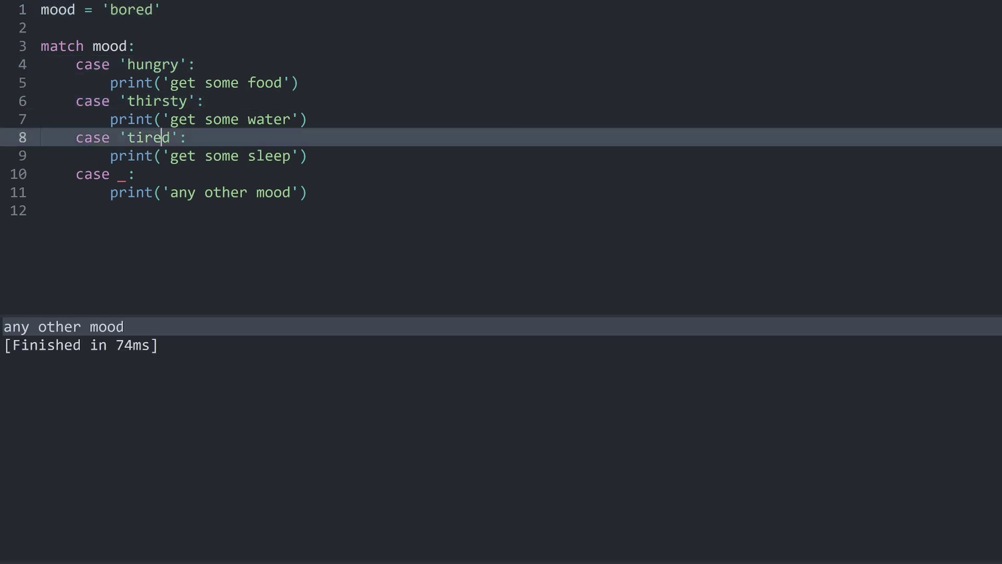
{"action": "left_click_drag", "start_coordinate": [77, 64], "coordinate": [309, 156]}
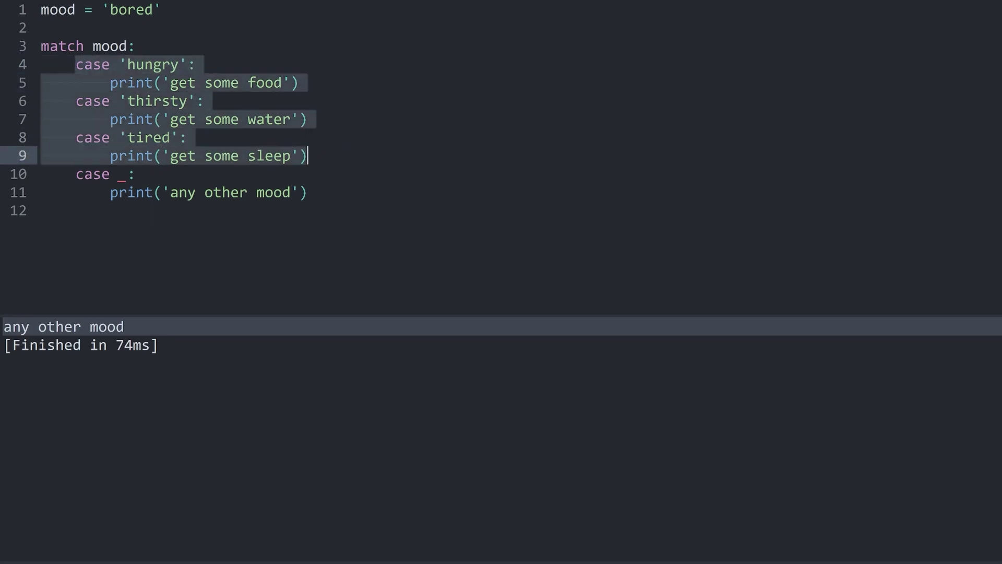
{"action": "left_click_drag", "start_coordinate": [76, 173], "coordinate": [137, 175]}
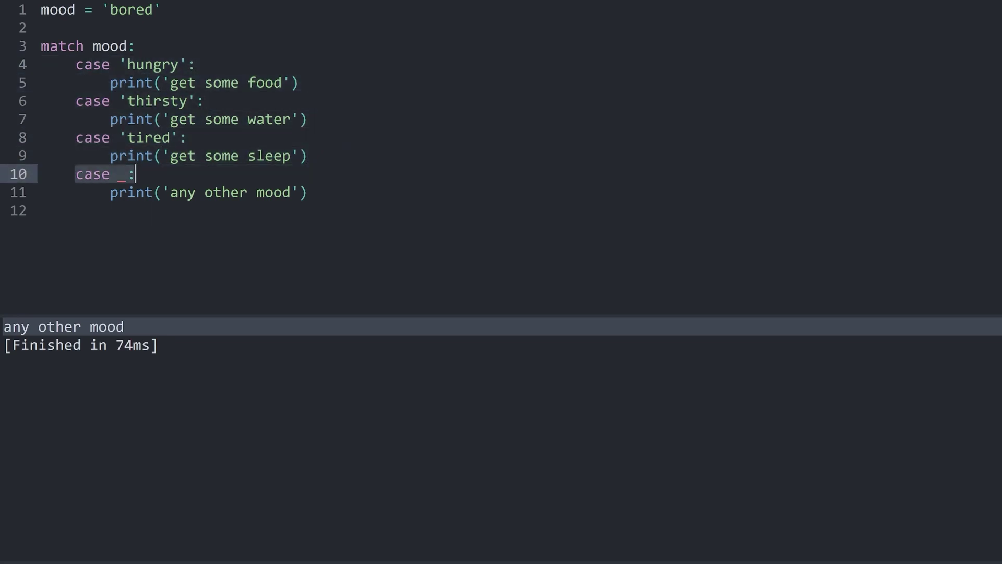
{"action": "key", "text": "Down"}
{"action": "key", "text": "End"}
{"action": "key", "text": "Escape"}
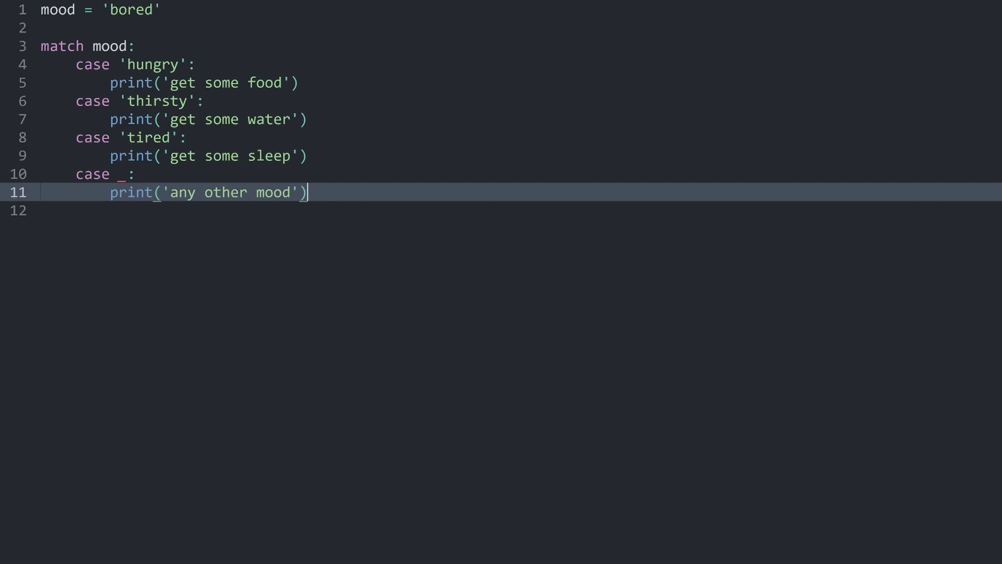
{"action": "mouse_move", "coordinate": [309, 191]}
{"action": "left_mouse_down"}
{"action": "mouse_move", "coordinate": [41, 64]}
{"action": "mouse_move", "coordinate": [41, 46]}
{"action": "left_mouse_up"}
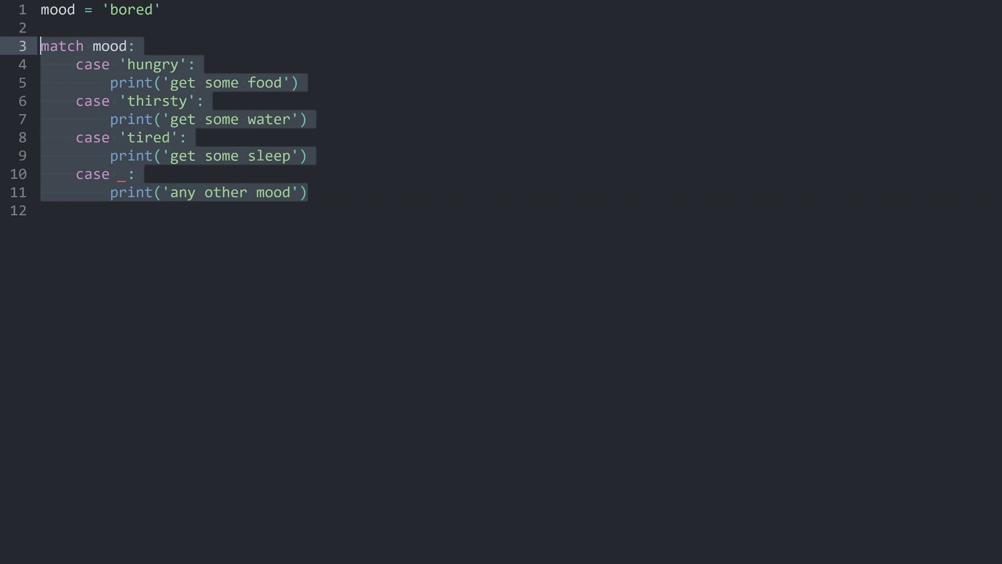
Step: Add an # exercise heading and paste the grade exercise instruction comments below the code
{"action": "key", "text": "ctrl+End"}
{"action": "key", "text": "Return"}
{"action": "type", "text": "# exercise"}
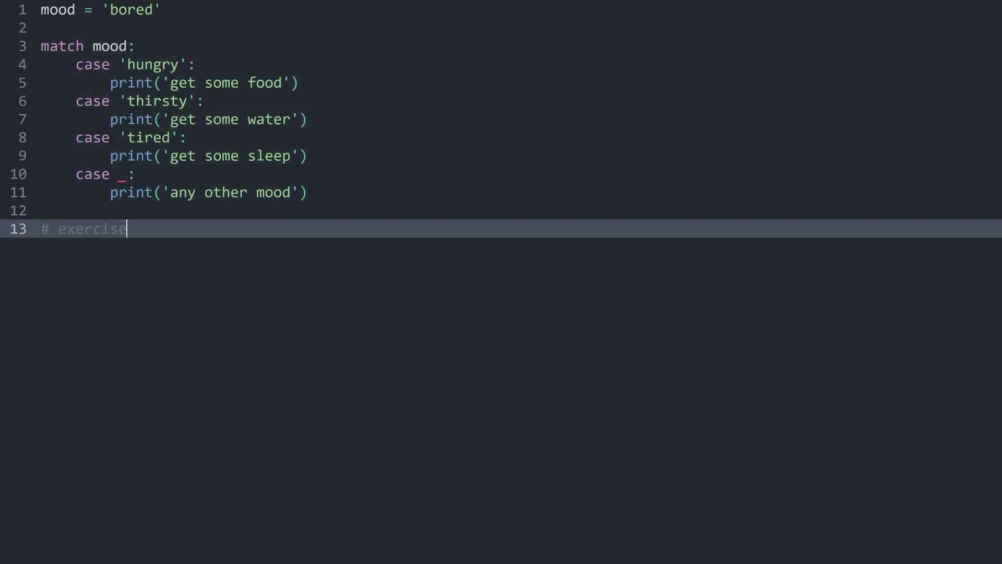
{"action": "key", "text": "Return"}
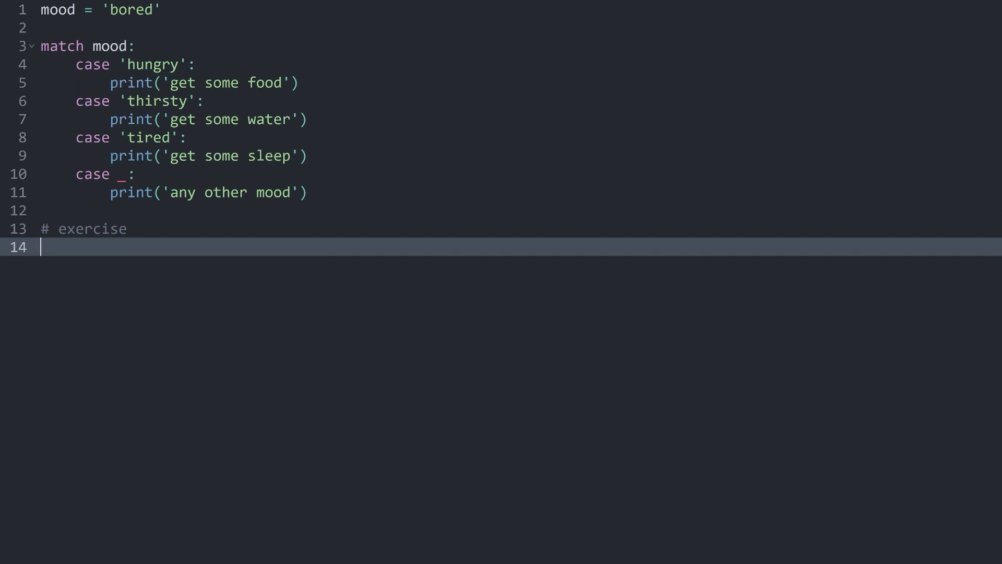
{"action": "type", "text": "# create a variable with an integer between 1 and 5, call it grade # create a match case statement that writes 'very good' when the grade is 1 # and very bad when the grade is 5 (and all other cases in between) # there should also be some default behaviour if you get an unexpected value"}
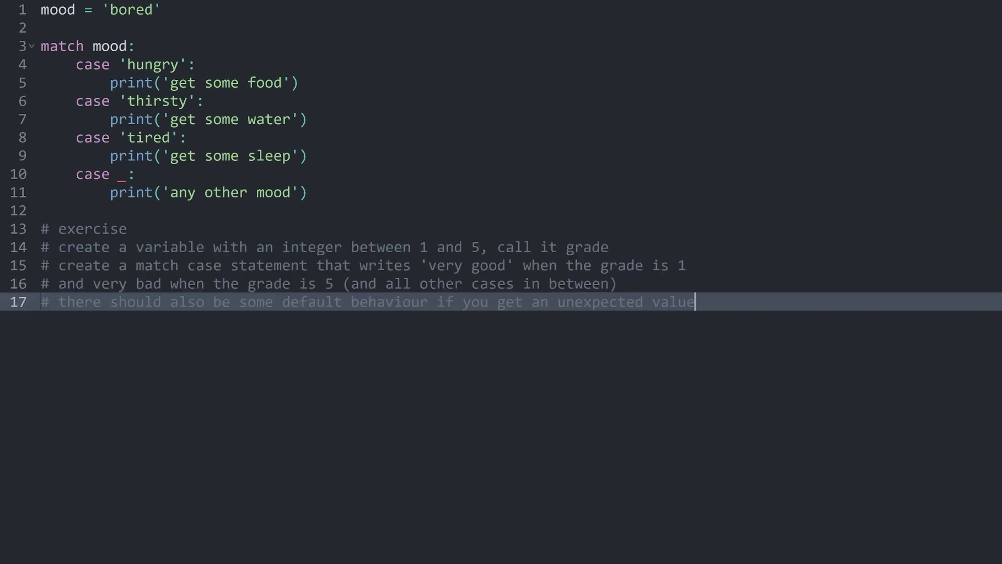
{"action": "key", "text": "Up"}
{"action": "key", "text": "Up"}
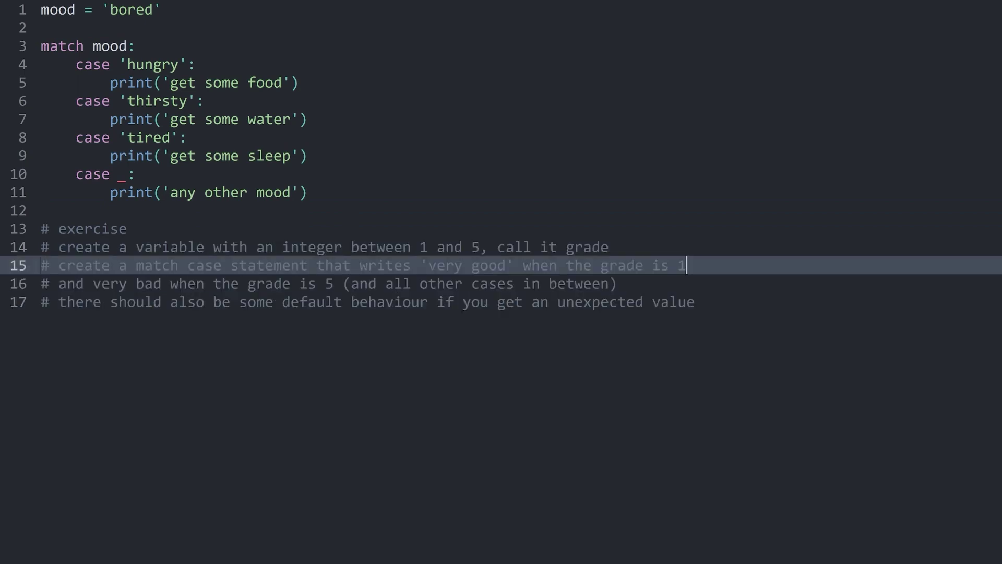
{"action": "key", "text": "Up"}
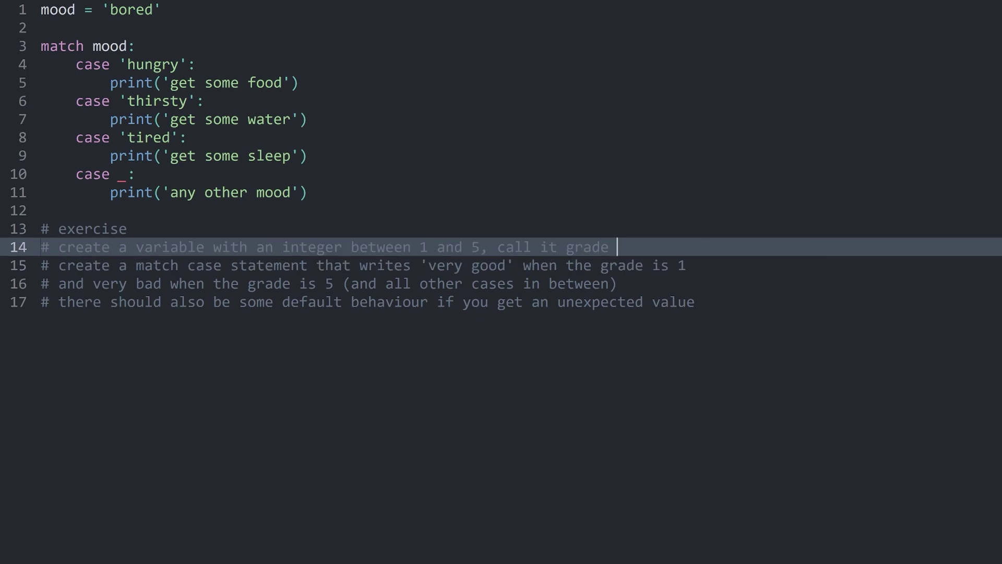
{"action": "key", "text": "ctrl+Left"}
{"action": "key", "text": "shift+End"}
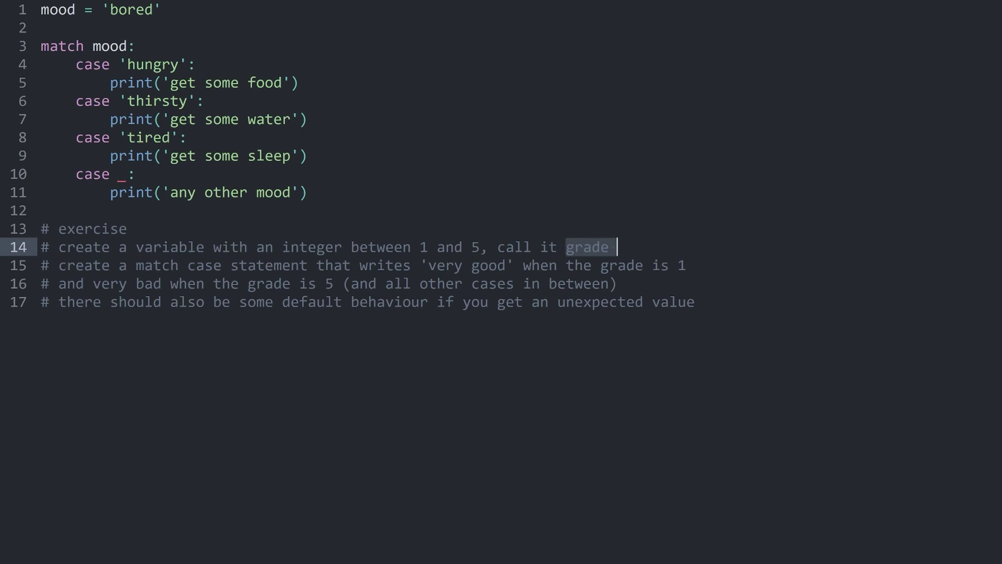
{"action": "key", "text": "Down"}
{"action": "key", "text": "End"}
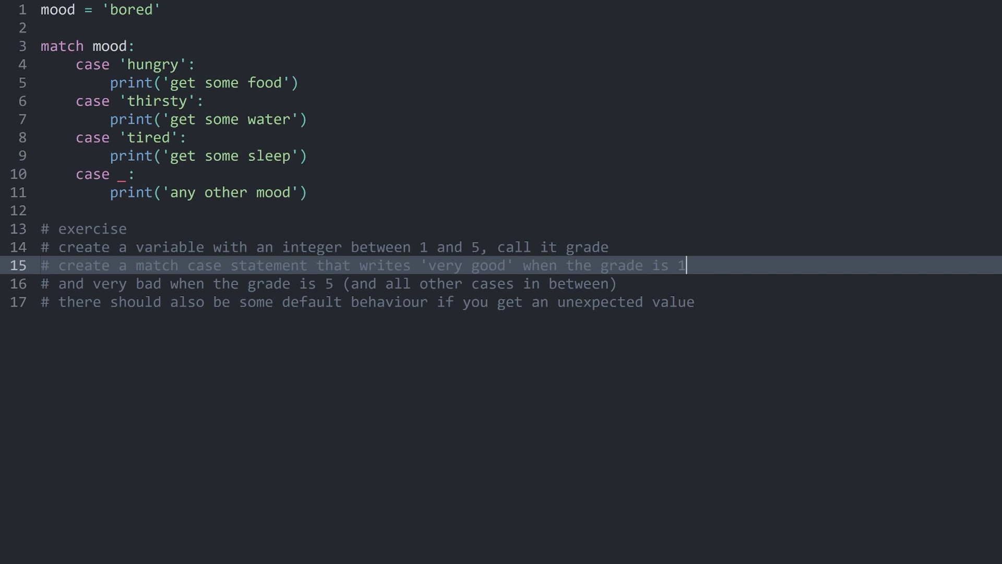
Step: Review the requirements: 'very good' for grade 1, 'very bad' for 5, others in between
{"action": "left_click_drag", "start_coordinate": [420, 265], "coordinate": [678, 265]}
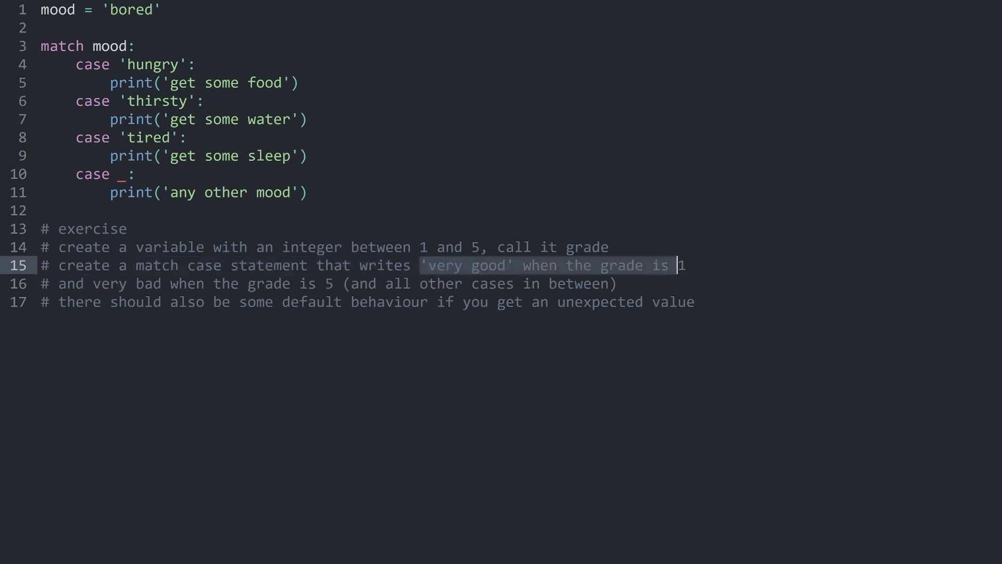
{"action": "left_click_drag", "start_coordinate": [93, 284], "coordinate": [341, 284]}
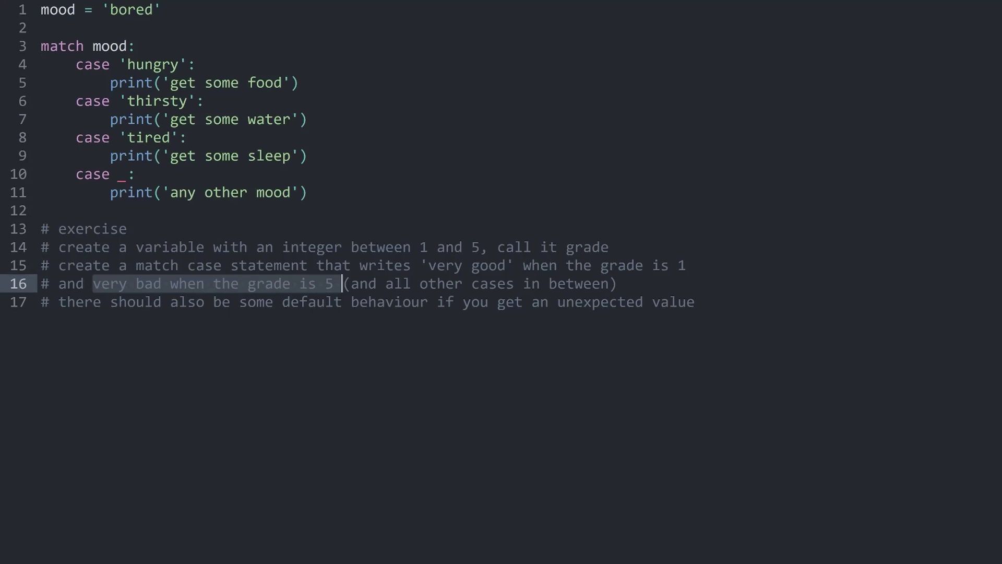
{"action": "left_click", "coordinate": [385, 284]}
{"action": "left_click_drag", "start_coordinate": [334, 283], "coordinate": [619, 284]}
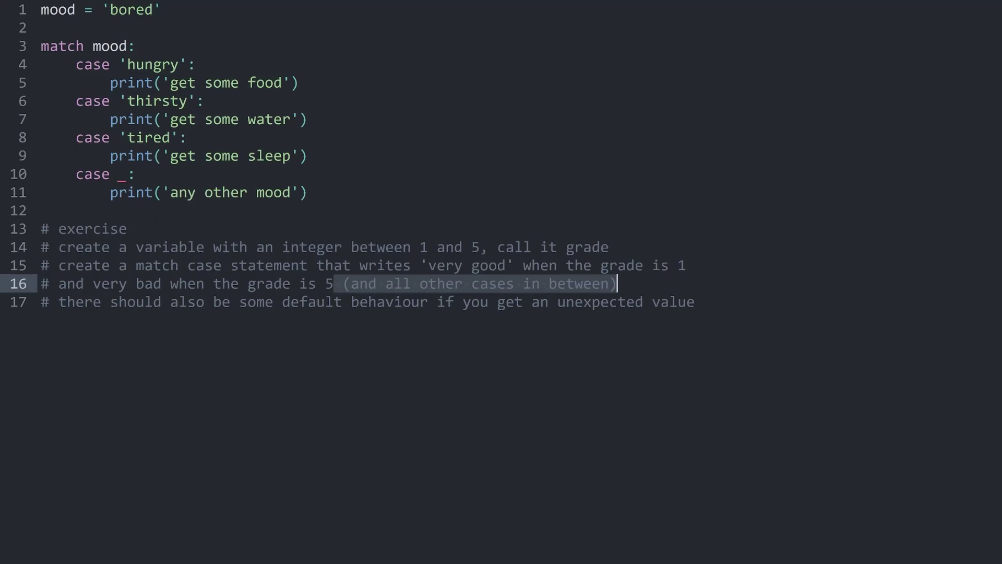
{"action": "left_click", "coordinate": [697, 302]}
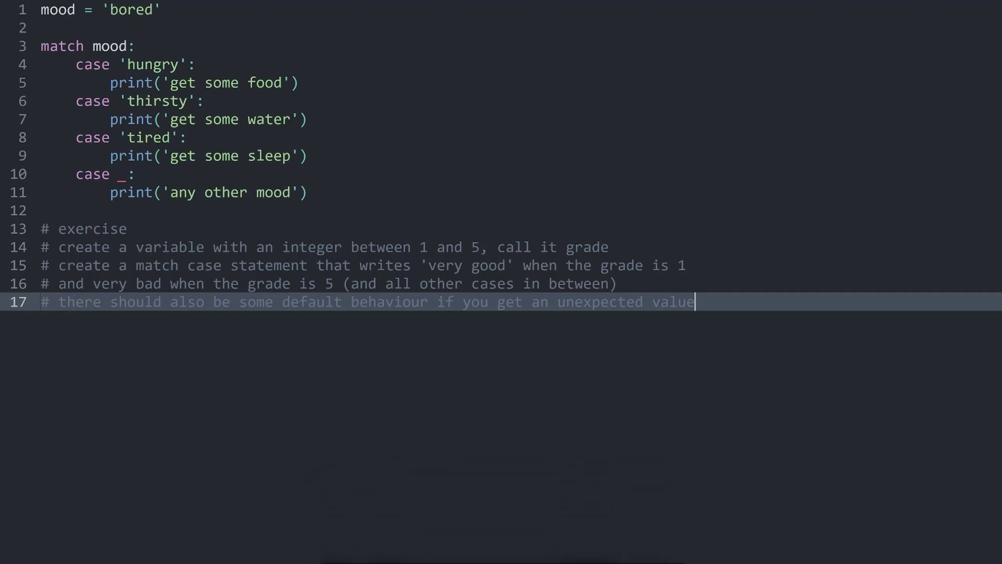
Step: Comment out the whole mood example with Ctrl+/ and add blank lines below the comments
{"action": "key", "text": "Up"}
{"action": "key", "text": "Up"}
{"action": "key", "text": "Up"}
{"action": "key", "text": "ctrl+shift+Home"}
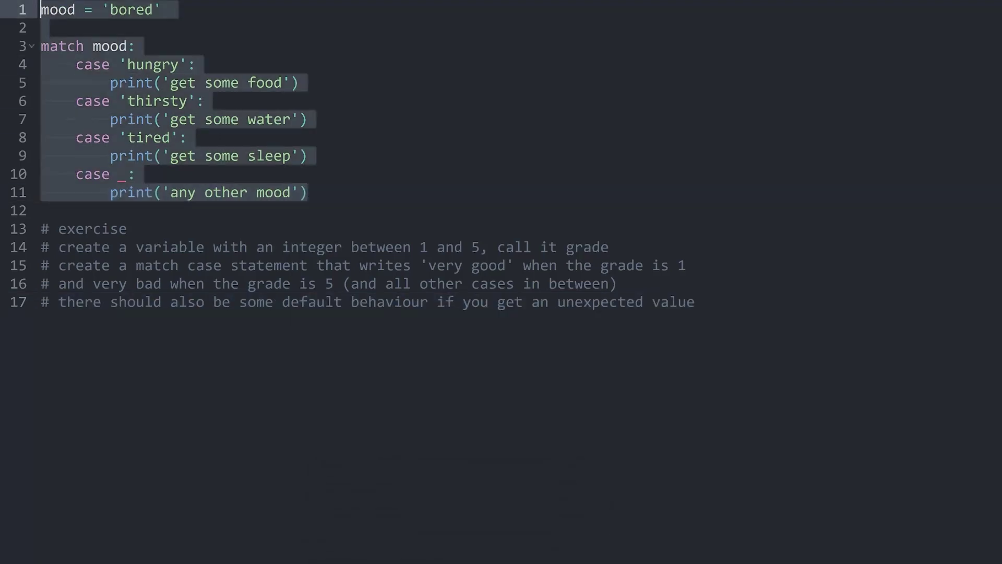
{"action": "key", "text": "ctrl+slash"}
{"action": "key", "text": "ctrl+End"}
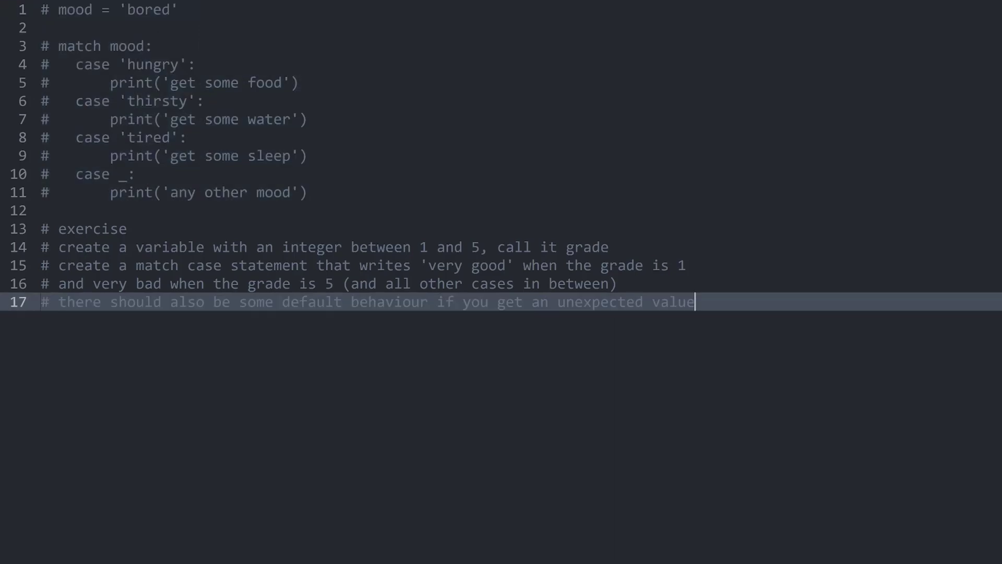
{"action": "key", "text": "Return"}
{"action": "key", "text": "Return"}
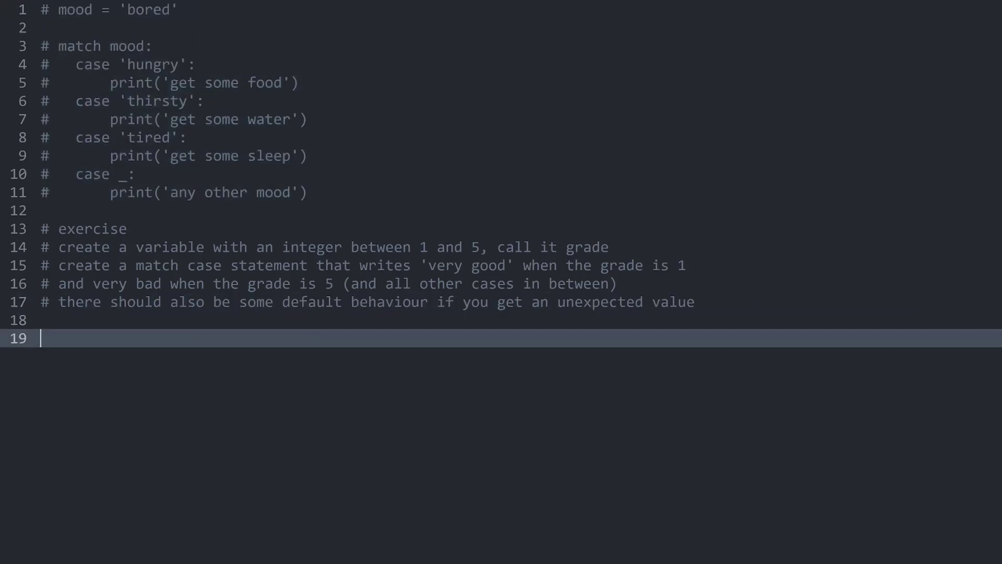
{"action": "type", "text": "grade = "}
{"action": "type", "text": "1"}
Step: Write grade = 1 and match grade: with case 1 printing 'very good!', then run it
{"action": "key", "text": "Return"}
{"action": "key", "text": "Return"}
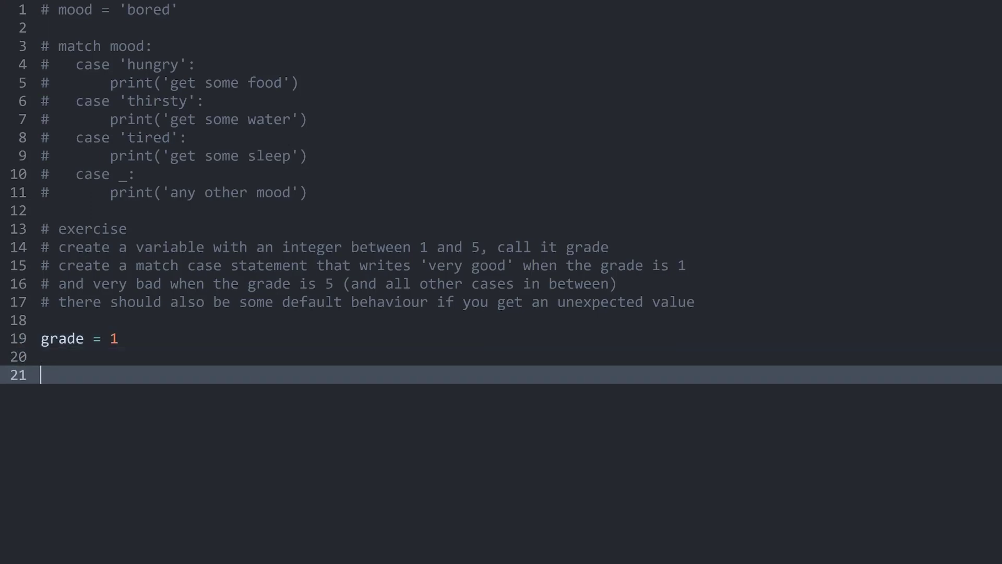
{"action": "type", "text": "match "}
{"action": "type", "text": "grade"}
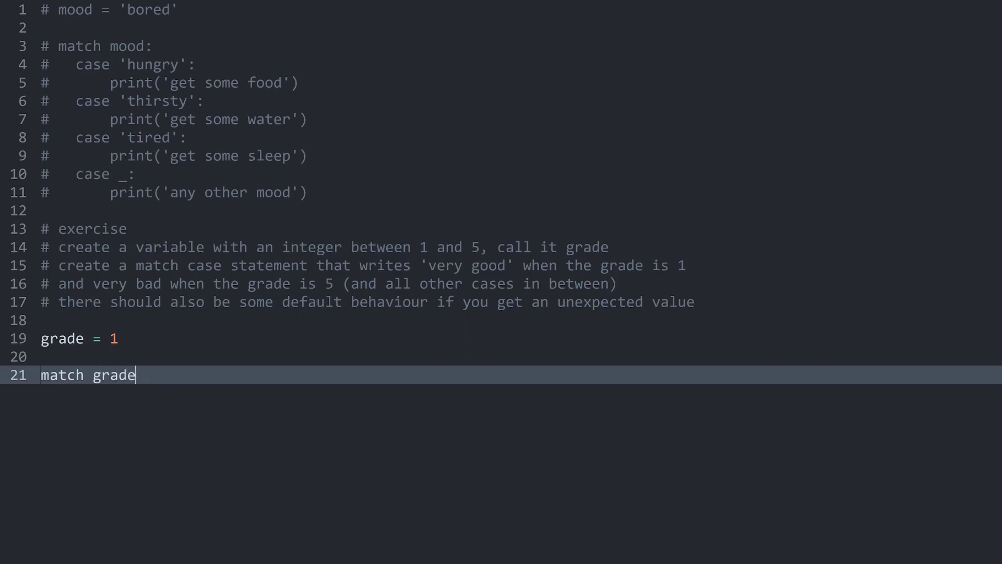
{"action": "type", "text": ":"}
{"action": "key", "text": "Return"}
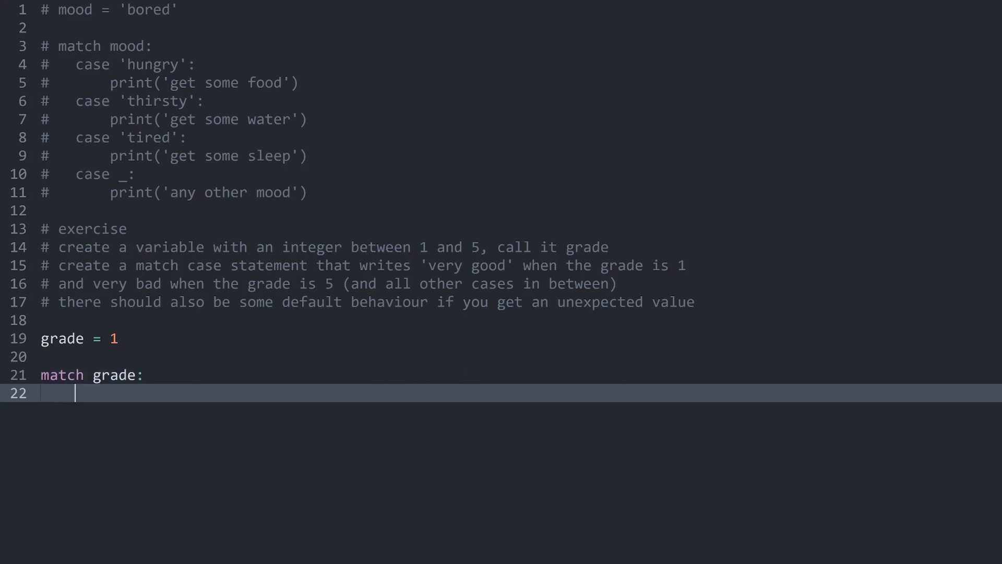
{"action": "type", "text": "case"}
{"action": "type", "text": "1"}
{"action": "type", "text": ":"}
{"action": "key", "text": "Return"}
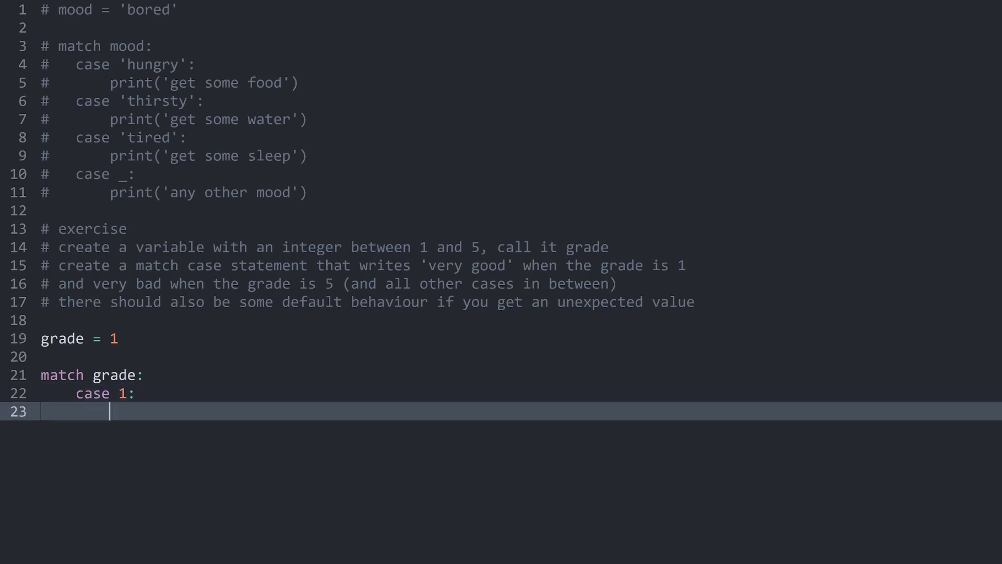
{"action": "type", "text": "print"}
{"action": "type", "text": "('very go"}
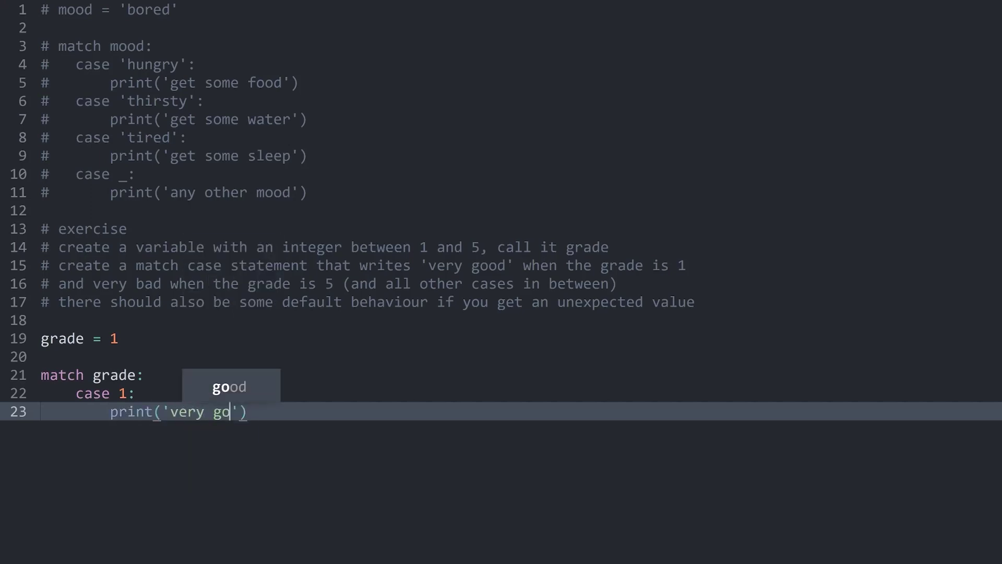
{"action": "type", "text": "od!"}
{"action": "key", "text": "Right"}
{"action": "key", "text": "Right"}
{"action": "key", "text": "ctrl+b"}
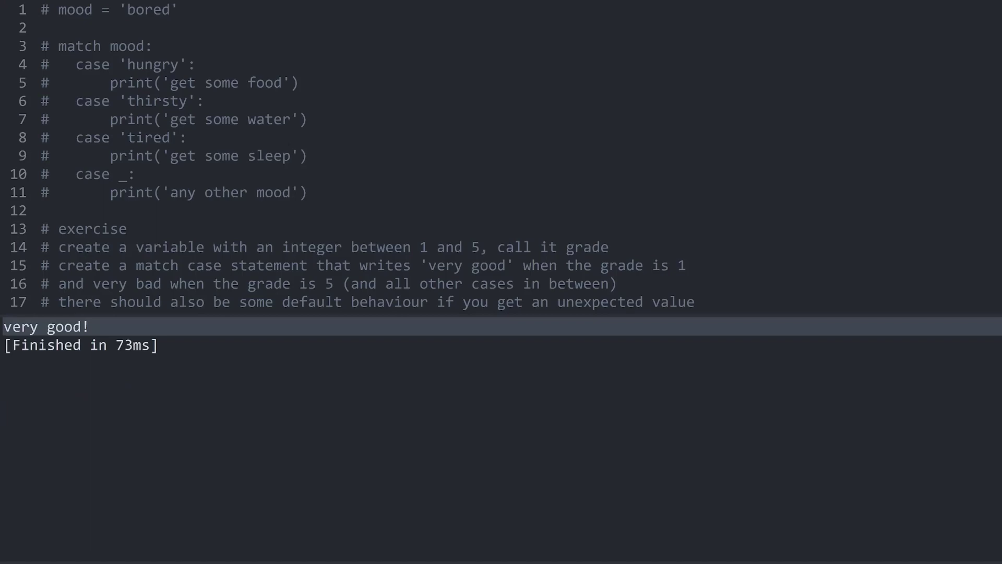
{"action": "key", "text": "Escape"}
{"action": "key", "text": "Return"}
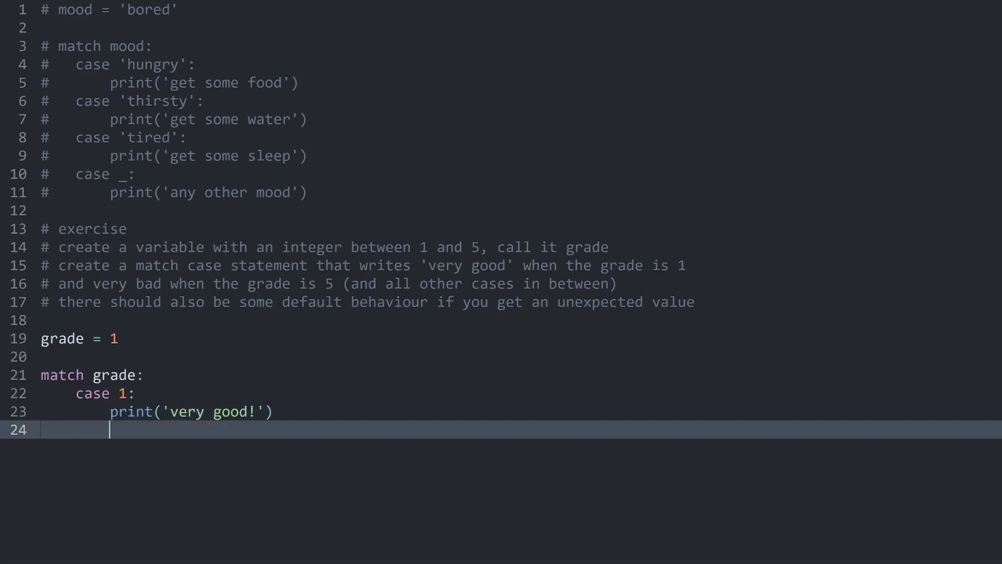
{"action": "type", "text": "case 2"}
{"action": "type", "text": ":"}
Step: Add case 2 printing 'good' and case 3 printing 'okay'
{"action": "key", "text": "Return"}
{"action": "type", "text": "print"}
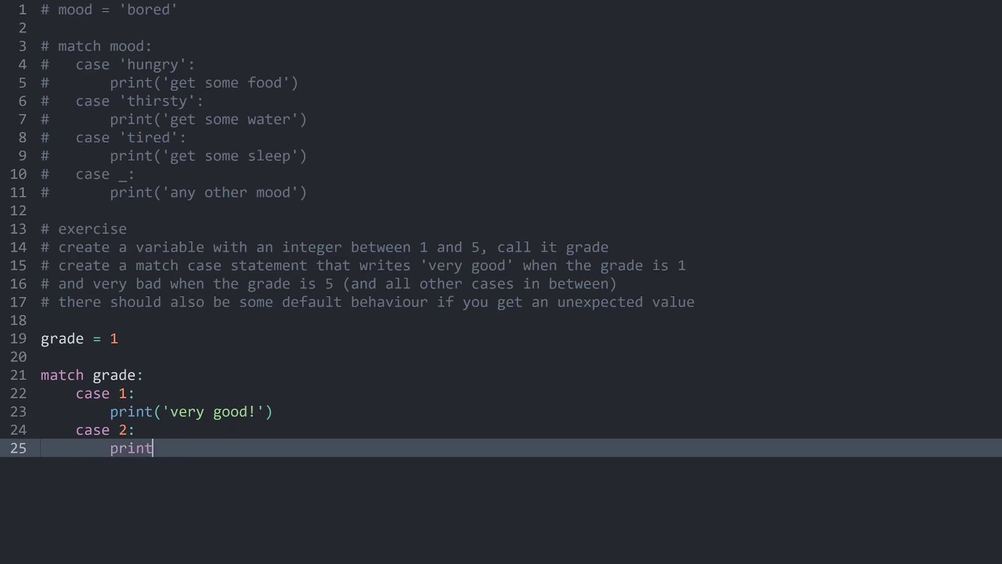
{"action": "type", "text": "*"}
{"action": "key", "text": "BackSpace"}
{"action": "type", "text": "('"}
{"action": "type", "text": "good"}
{"action": "key", "text": "Right"}
{"action": "key", "text": "Right"}
{"action": "key", "text": "Return"}
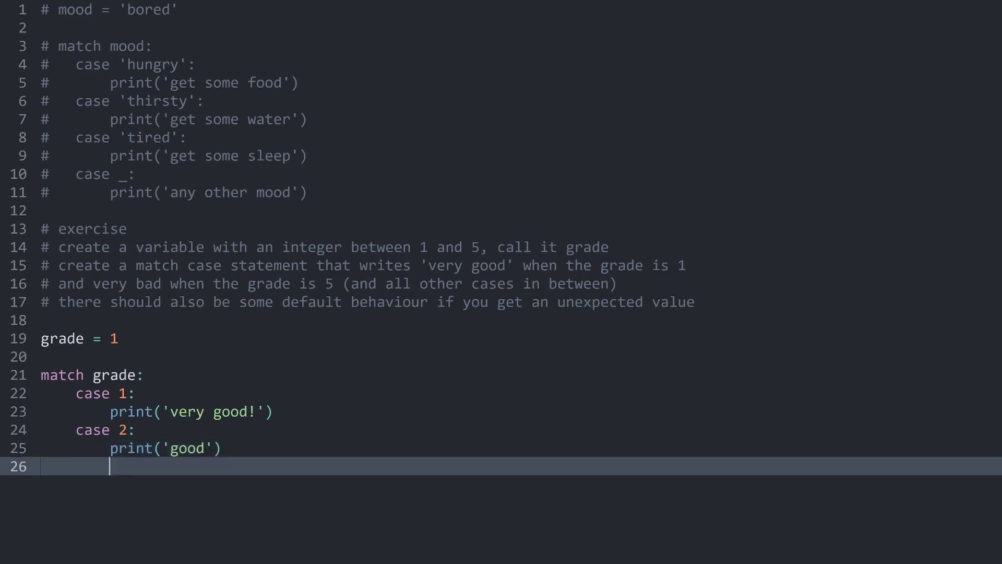
{"action": "key", "text": "BackSpace"}
{"action": "type", "text": "case 3"}
{"action": "type", "text": ":"}
{"action": "key", "text": "Return"}
{"action": "type", "text": "print("}
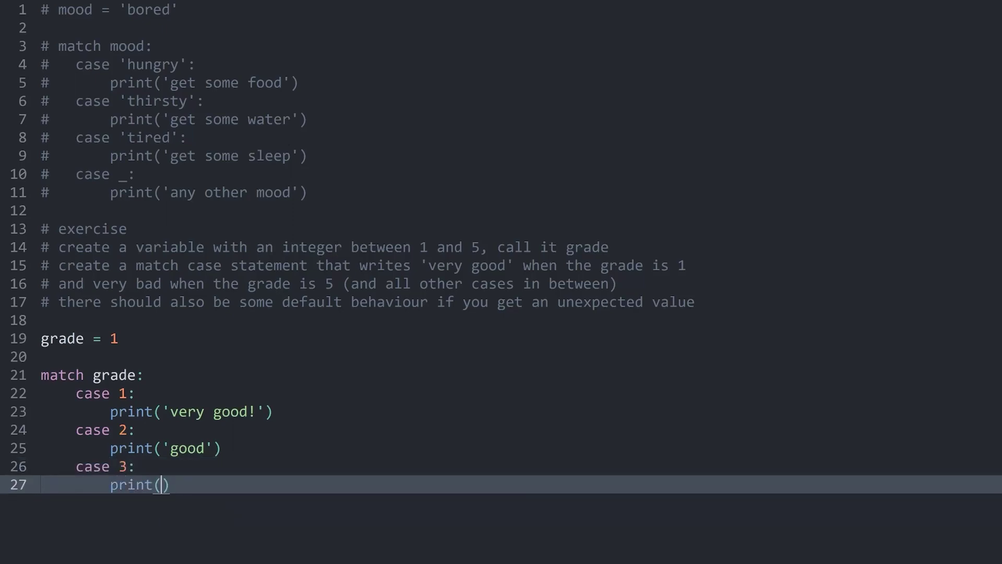
{"action": "type", "text": "'okay"}
{"action": "key", "text": "Right"}
{"action": "key", "text": "Right"}
{"action": "key", "text": "Return"}
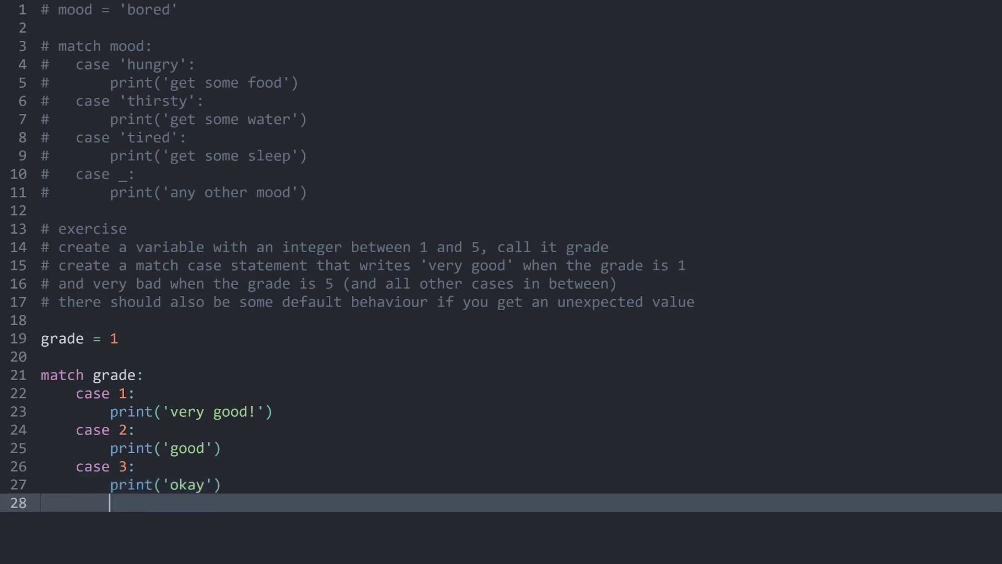
{"action": "key", "text": "BackSpace"}
{"action": "type", "text": "case 4"}
{"action": "type", "text": ":"}
Step: Add case 4 printing 'needs improvement' and case 5 printing 'very bad'
{"action": "key", "text": "Return"}
{"action": "type", "text": "print("}
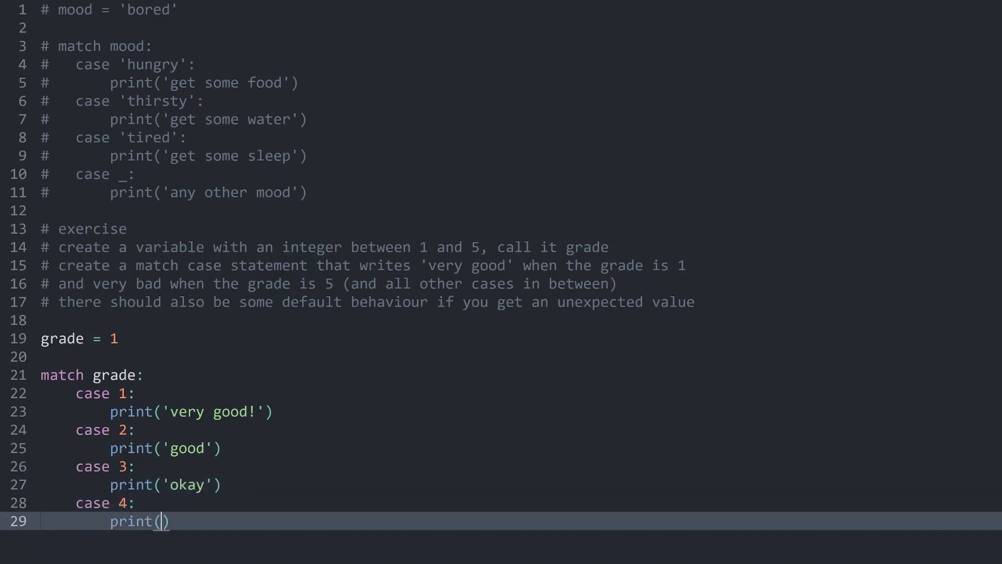
{"action": "type", "text": "'needs impro"}
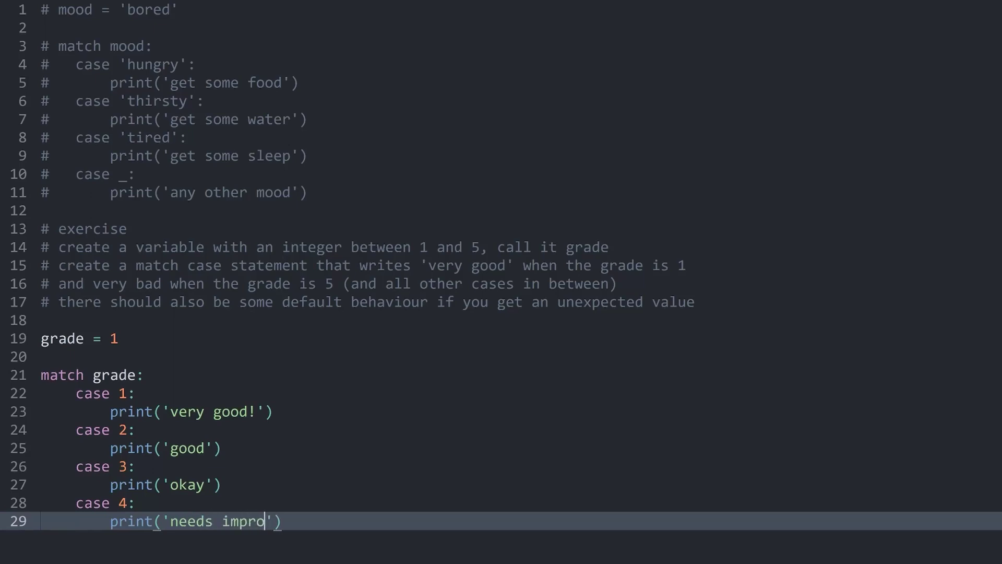
{"action": "type", "text": "vement')"}
{"action": "key", "text": "Return"}
{"action": "key", "text": "BackSpace"}
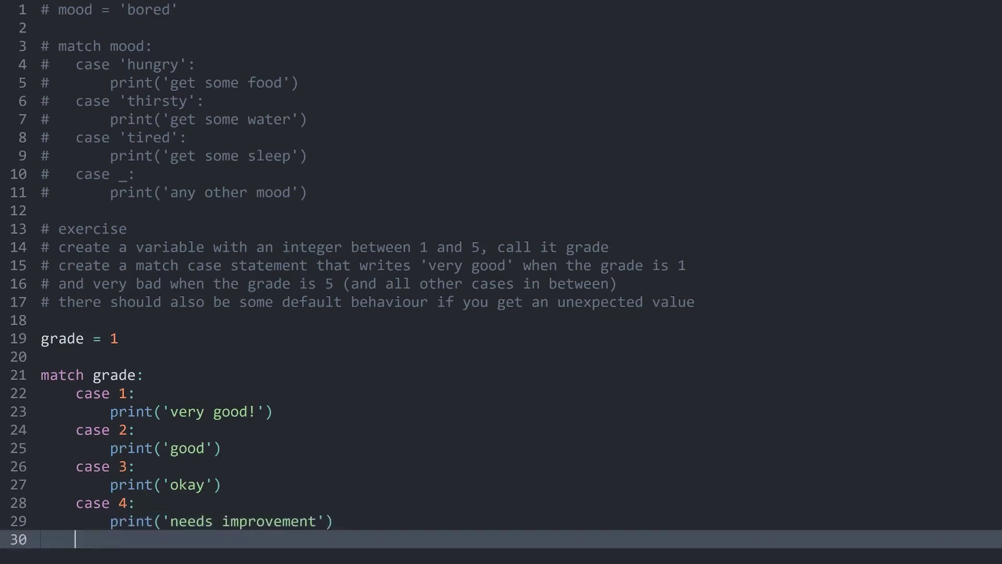
{"action": "type", "text": "case 5:"}
{"action": "key", "text": "Return"}
{"action": "type", "text": "print("}
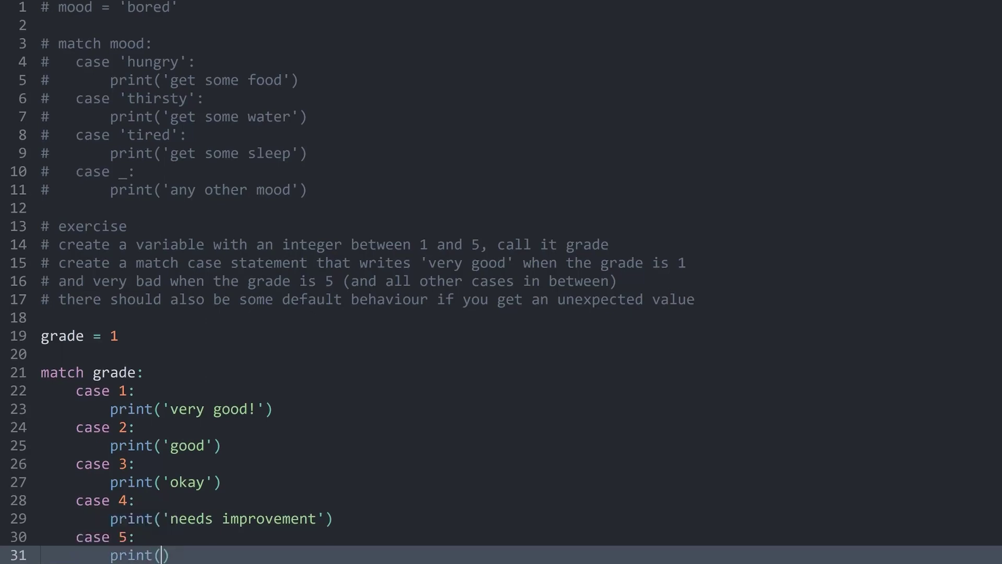
{"action": "type", "text": "'very"}
{"action": "type", "text": " bad"}
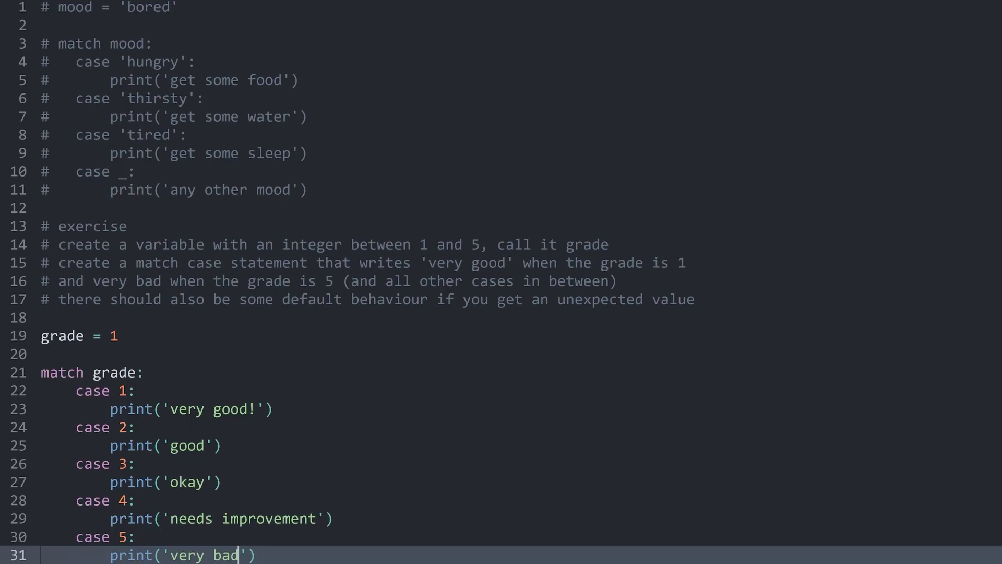
Step: Run the grade match with grade 1, then 3, then 5, checking each output
{"action": "left_click_drag", "start_coordinate": [92, 281], "coordinate": [162, 280]}
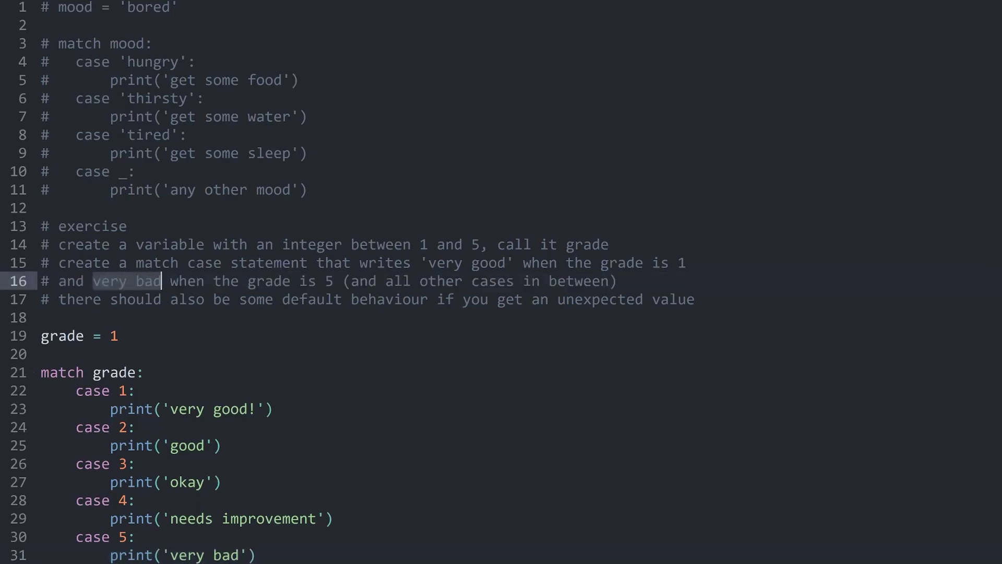
{"action": "scroll", "coordinate": [502, 282], "scroll_direction": "down", "scroll_amount": 2}
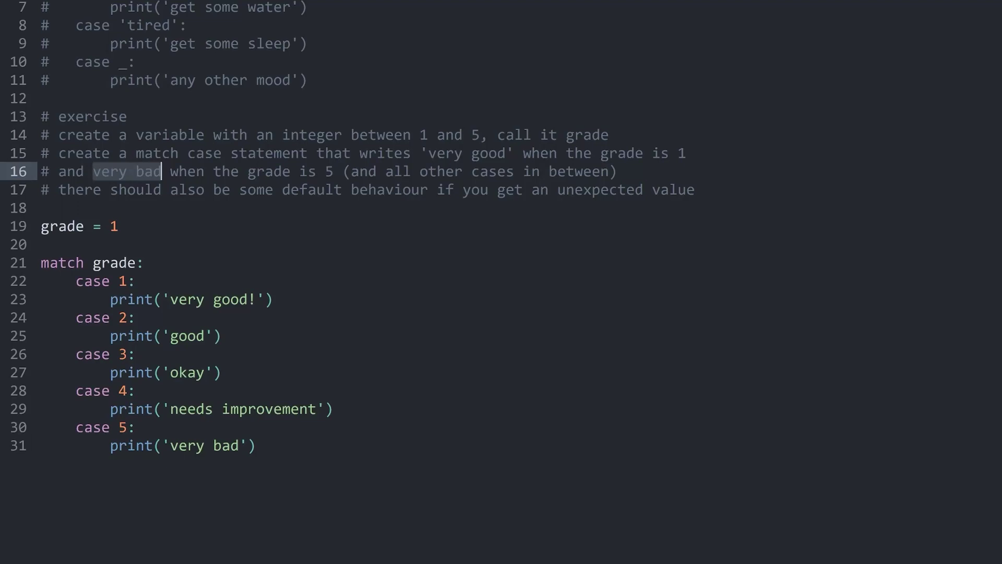
{"action": "key", "text": "ctrl+b"}
{"action": "key", "text": "Escape"}
{"action": "key", "text": "Down"}
{"action": "key", "text": "Down"}
{"action": "key", "text": "Down"}
{"action": "key", "text": "BackSpace"}
{"action": "type", "text": "3"}
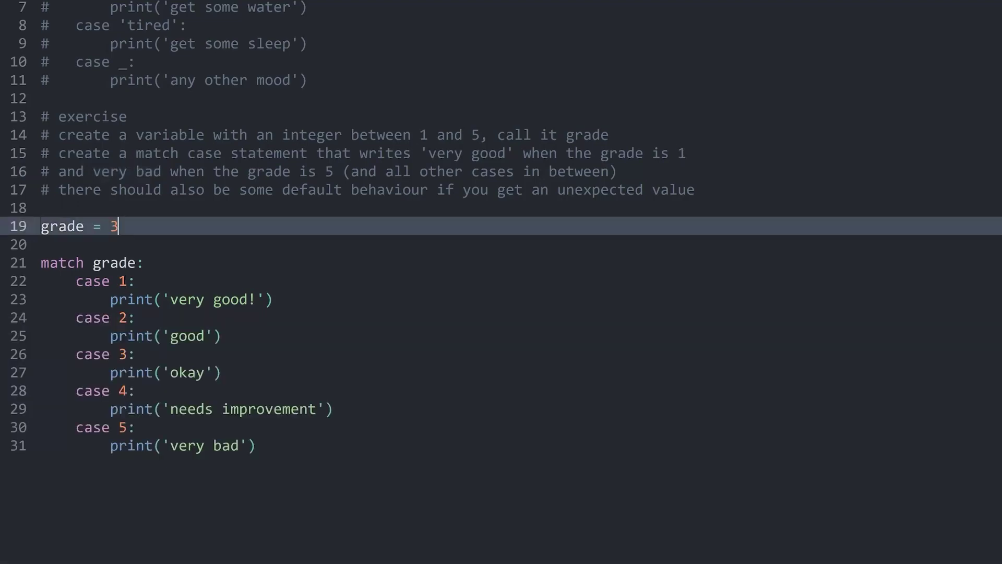
{"action": "key", "text": "ctrl+b"}
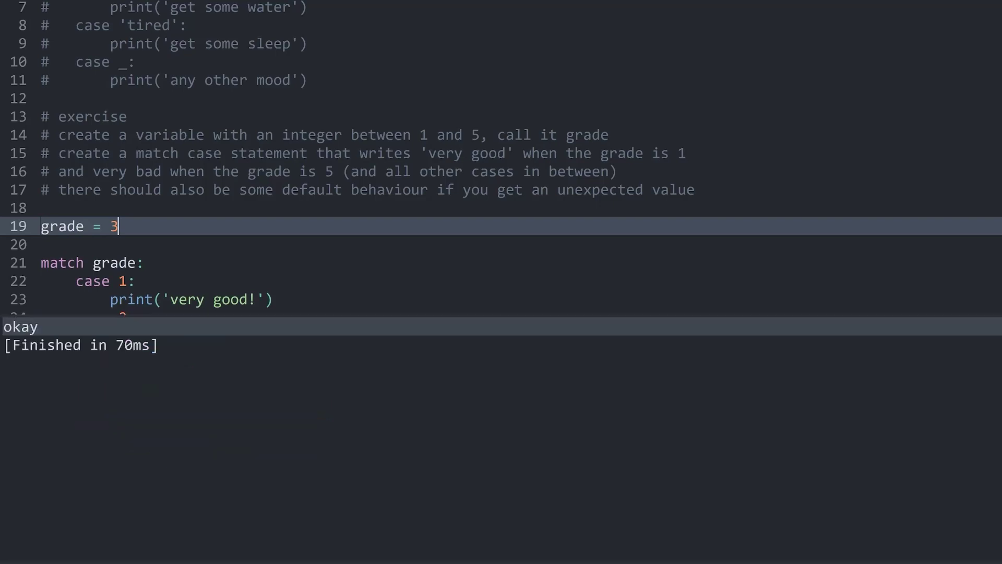
{"action": "key", "text": "Escape"}
{"action": "type", "text": "5"}
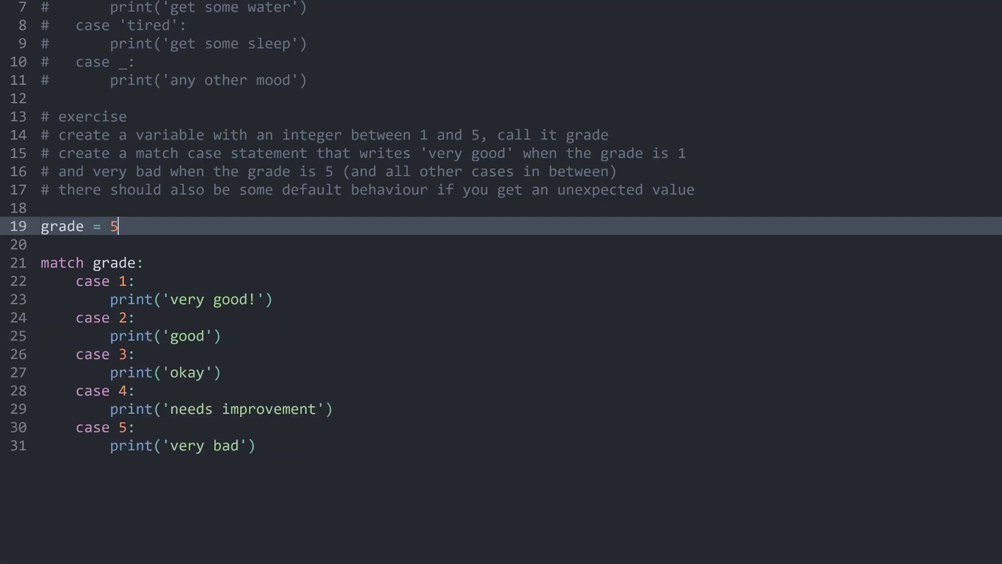
{"action": "key", "text": "ctrl+b"}
{"action": "key", "text": "Escape"}
Step: Set grade to 7 and run it, which prints nothing
{"action": "key", "text": "BackSpace"}
{"action": "type", "text": "7"}
{"action": "key", "text": "ctrl+b"}
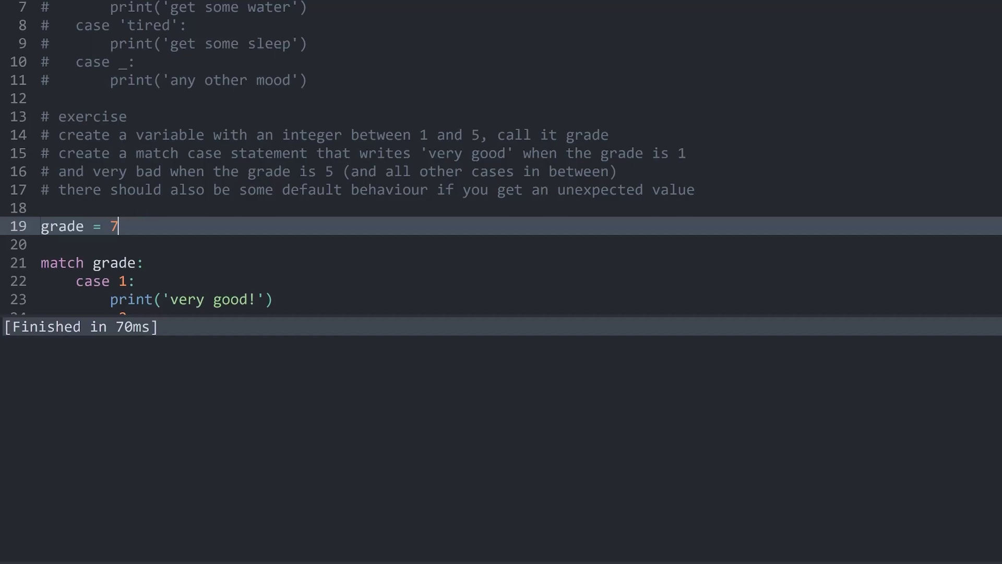
{"action": "key", "text": "Escape"}
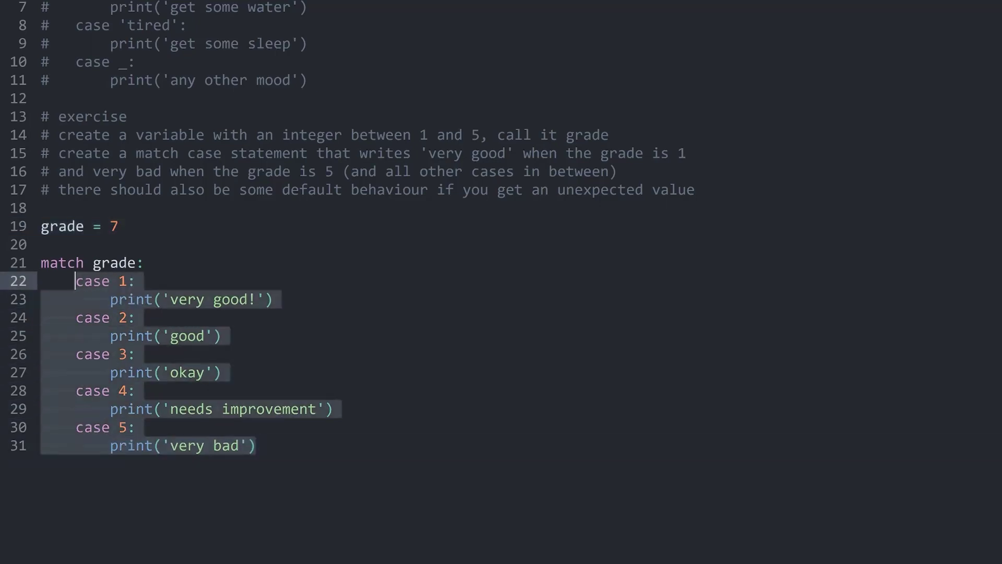
Step: Add a wildcard case _ printing 'Grade not recognised' after case 5
{"action": "left_click_drag", "start_coordinate": [256, 446], "coordinate": [41, 263]}
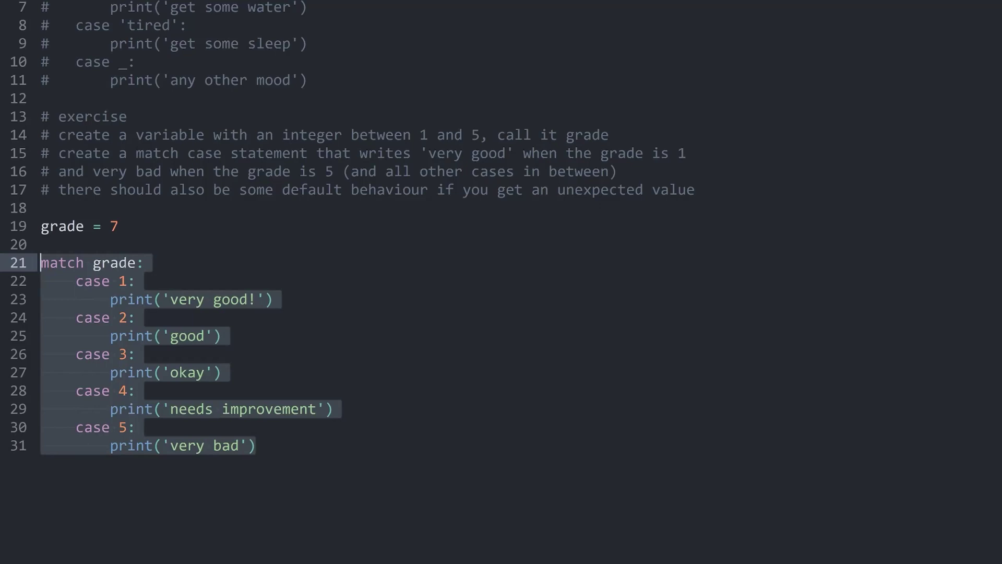
{"action": "key", "text": "Right"}
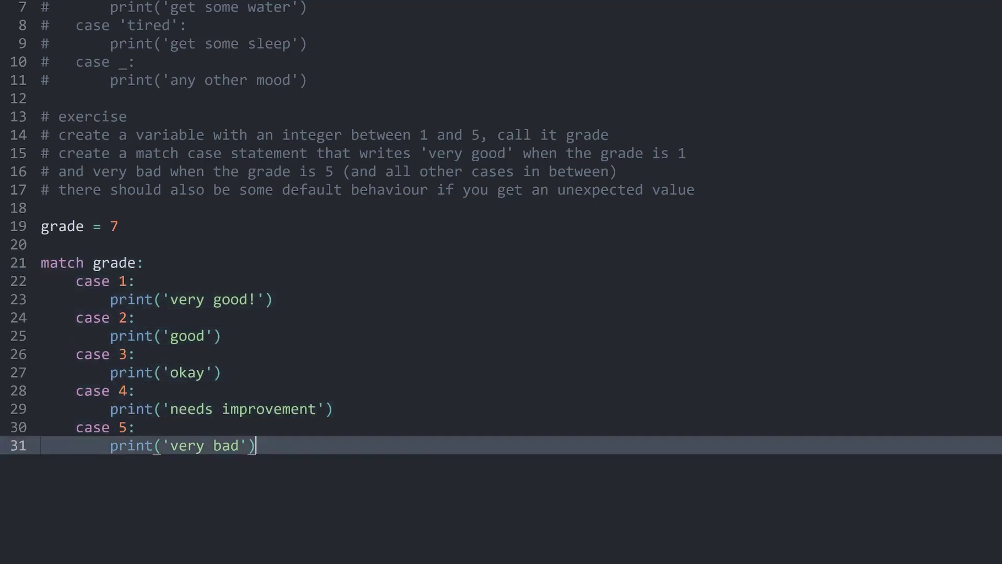
{"action": "key", "text": "Return"}
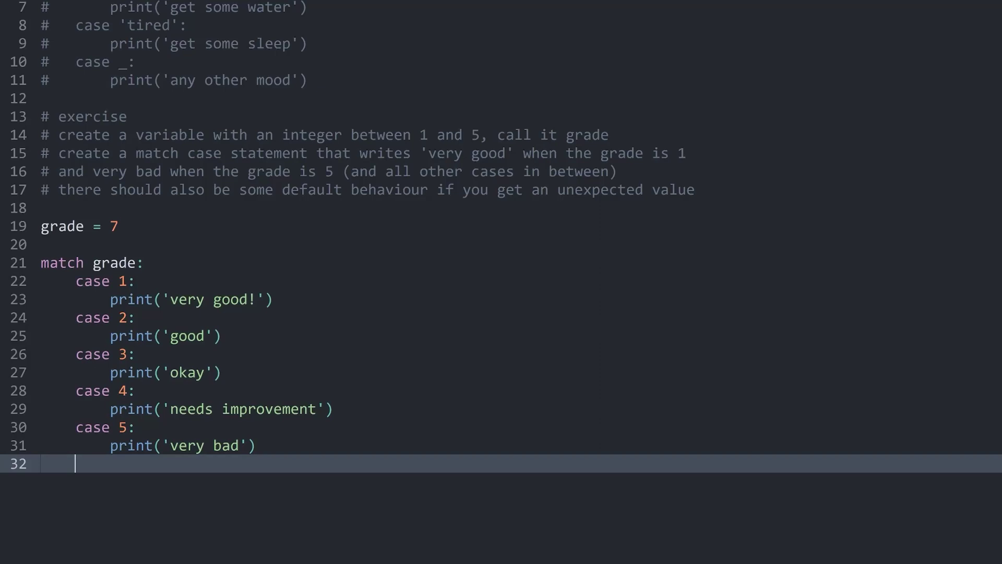
{"action": "type", "text": "case _"}
{"action": "type", "text": ":"}
{"action": "key", "text": "Return"}
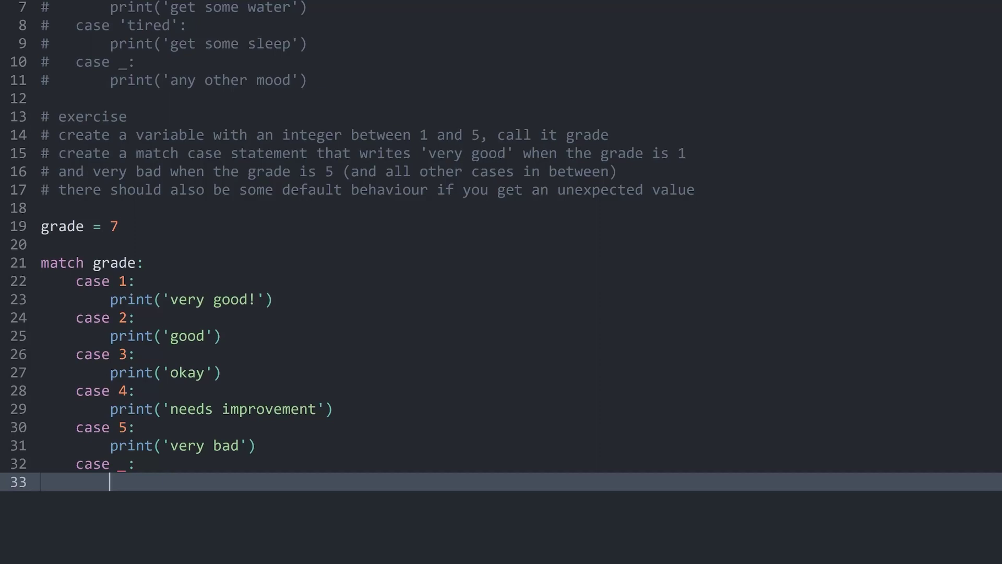
{"action": "type", "text": "print("}
{"action": "type", "text": "'"}
{"action": "type", "text": "Gra"}
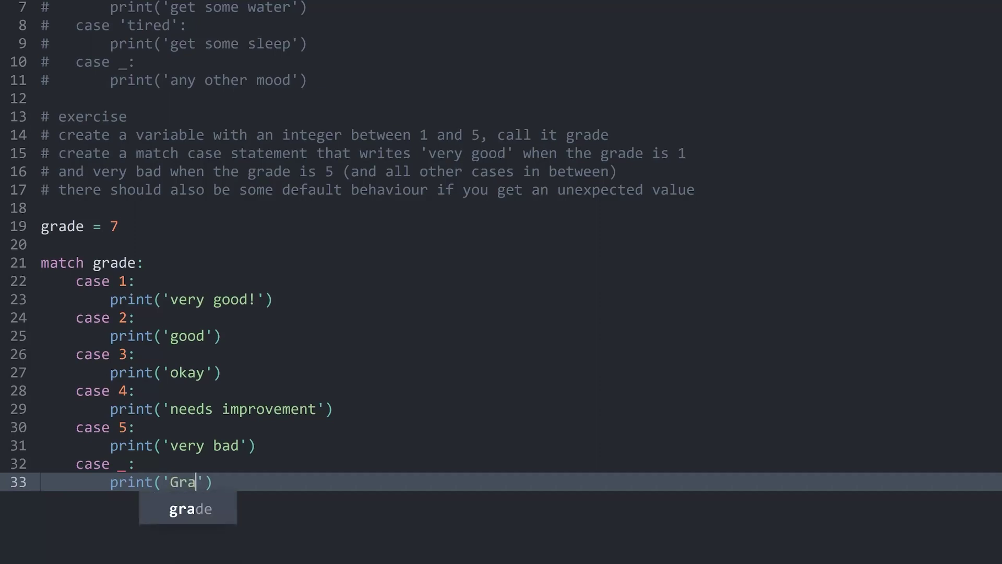
{"action": "type", "text": "de not re"}
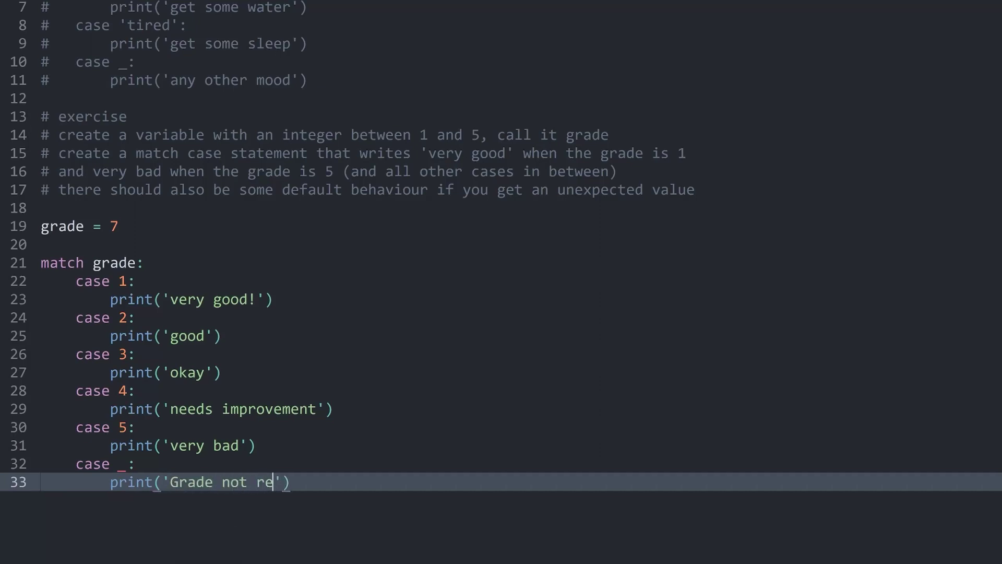
{"action": "type", "text": "cognised"}
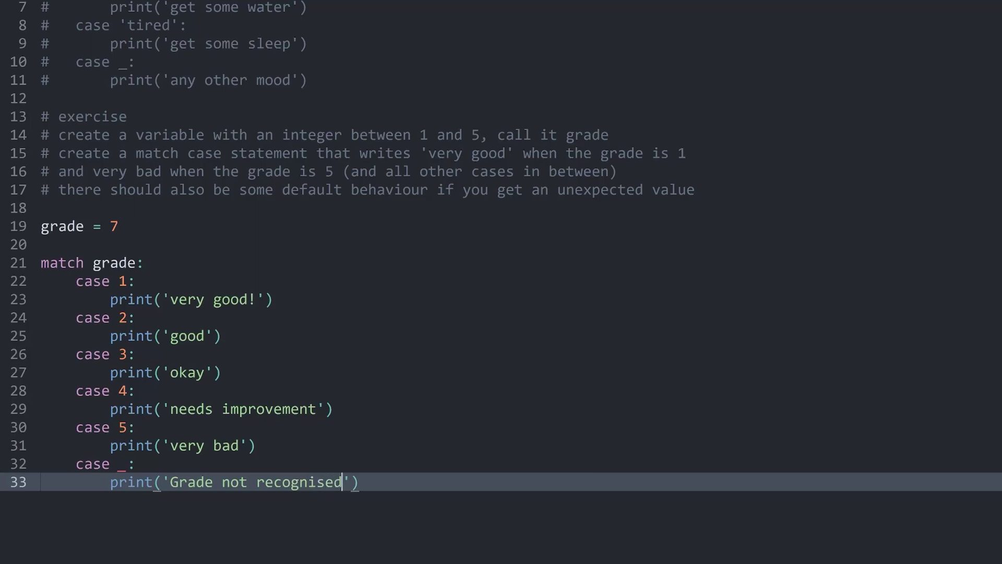
Step: Correct the default message to 'Grade not recognized' and run the script to check it
{"action": "key", "text": "Left"}
{"action": "key", "text": "Left"}
{"action": "key", "text": "BackSpace"}
{"action": "type", "text": "z"}
{"action": "key", "text": "ctrl+b"}
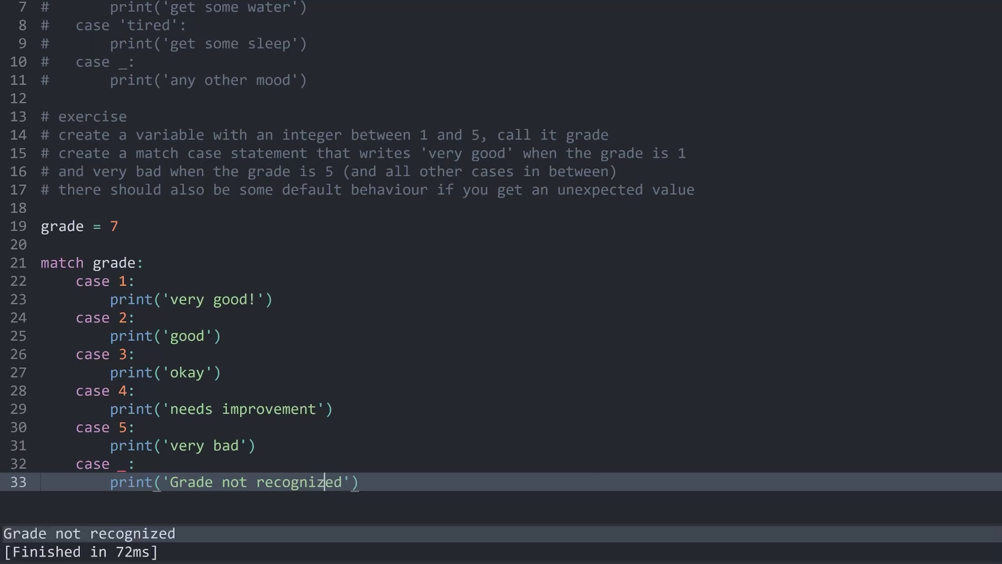
{"action": "key", "text": "Escape"}
Step: Set grade to 'something else' and run again so the default case prints 'Grade not recognized'
{"action": "key", "text": "Up"}
{"action": "key", "text": "Up"}
{"action": "key", "text": "Up"}
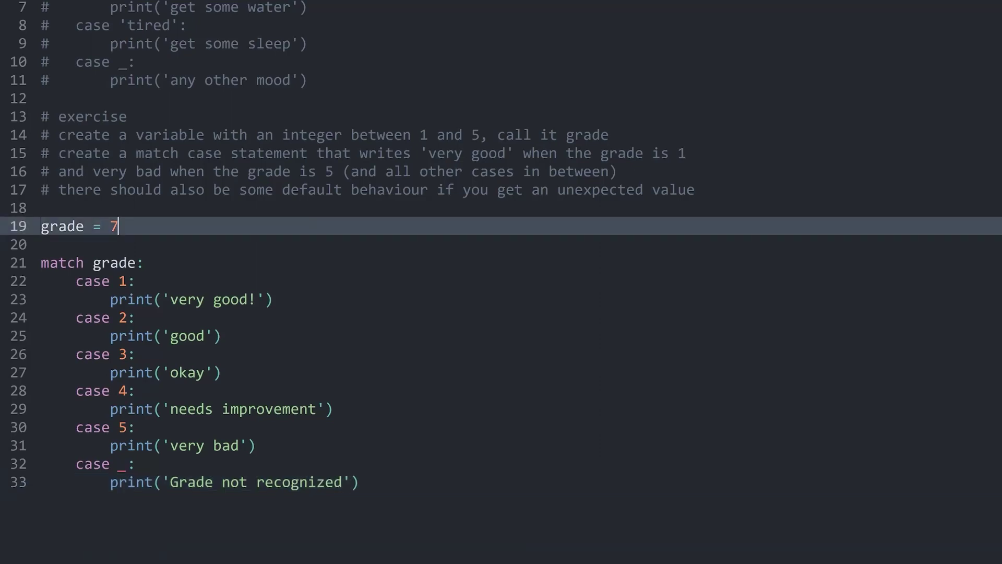
{"action": "key", "text": "BackSpace"}
{"action": "type", "text": "'so"}
{"action": "type", "text": "mething else"}
{"action": "key", "text": "ctrl+b"}
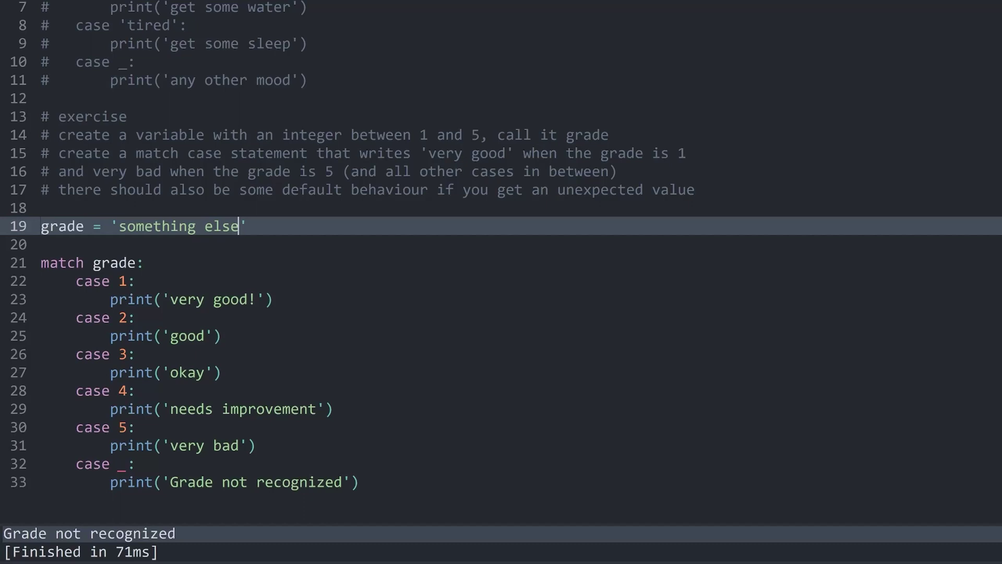
{"action": "key", "text": "Escape"}
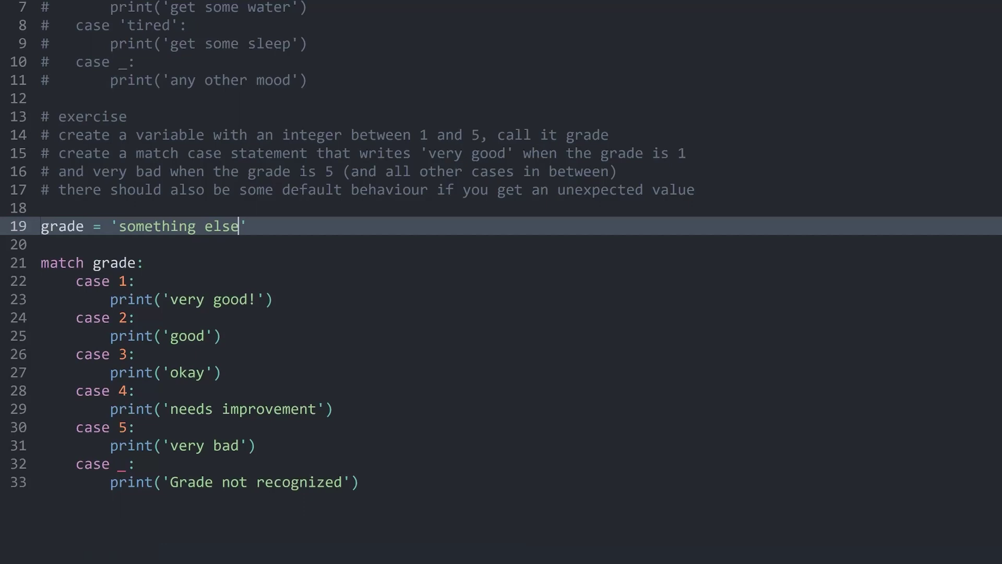
{"action": "scroll", "coordinate": [502, 282], "scroll_direction": "up", "scroll_amount": 2}
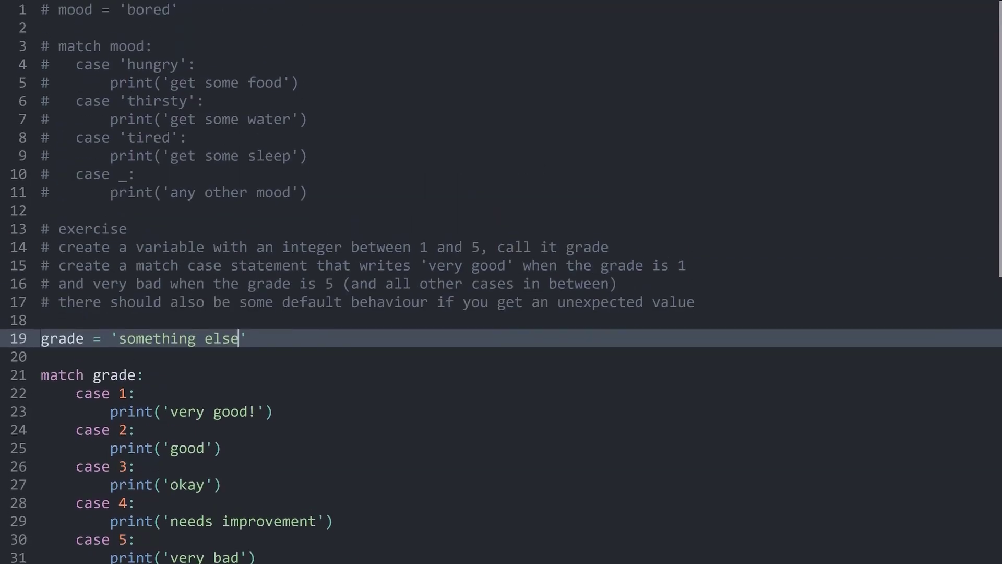